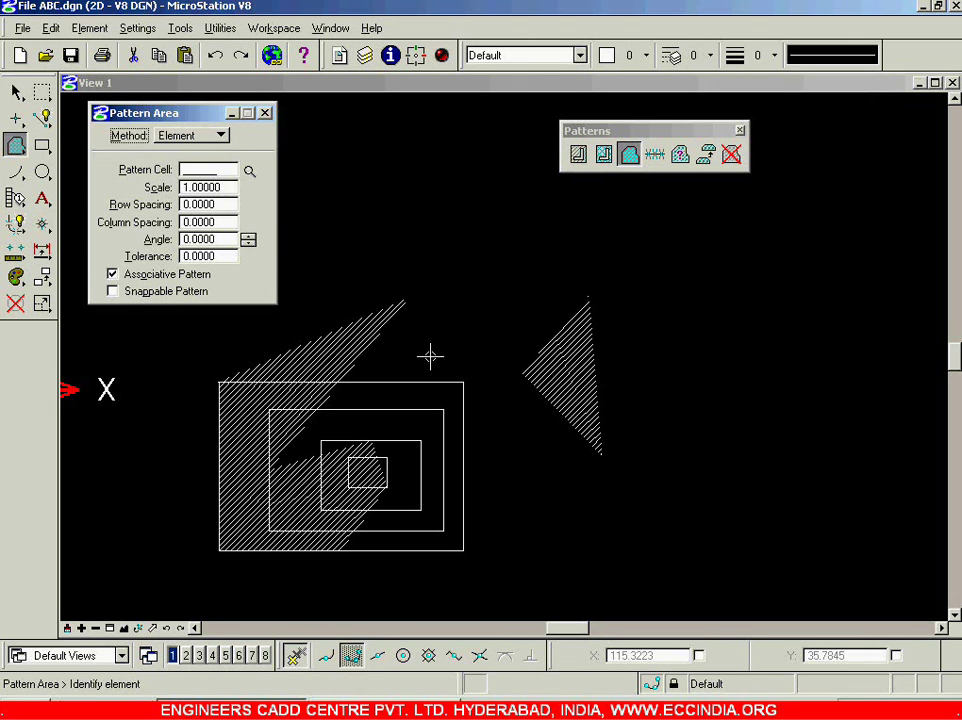
{"action": "left_click", "coordinate": [265, 113]}
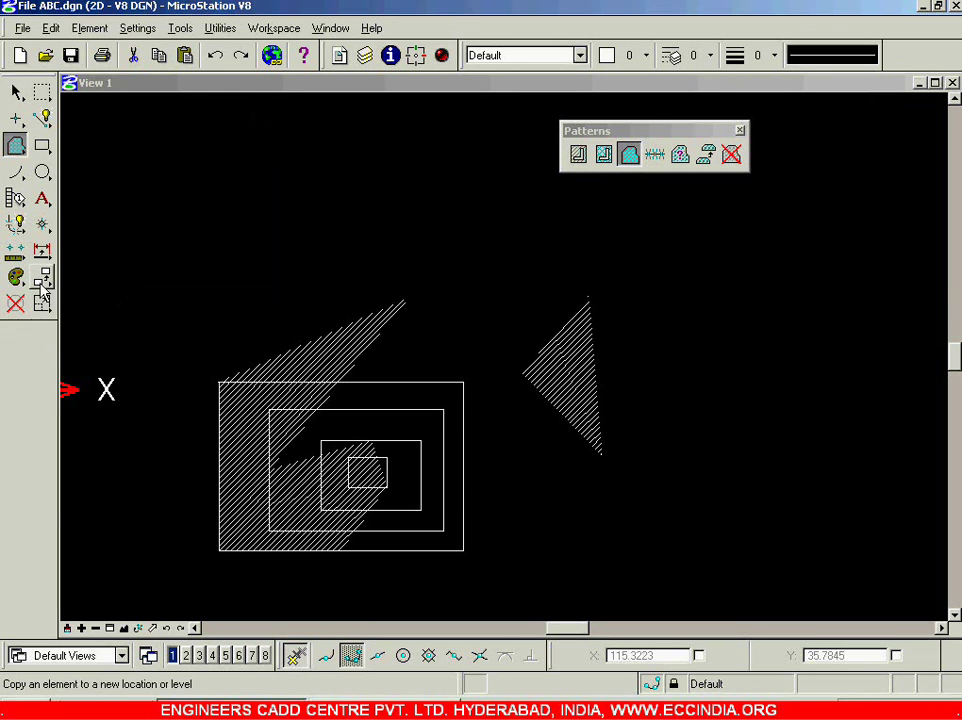
{"action": "left_click", "coordinate": [44, 304]}
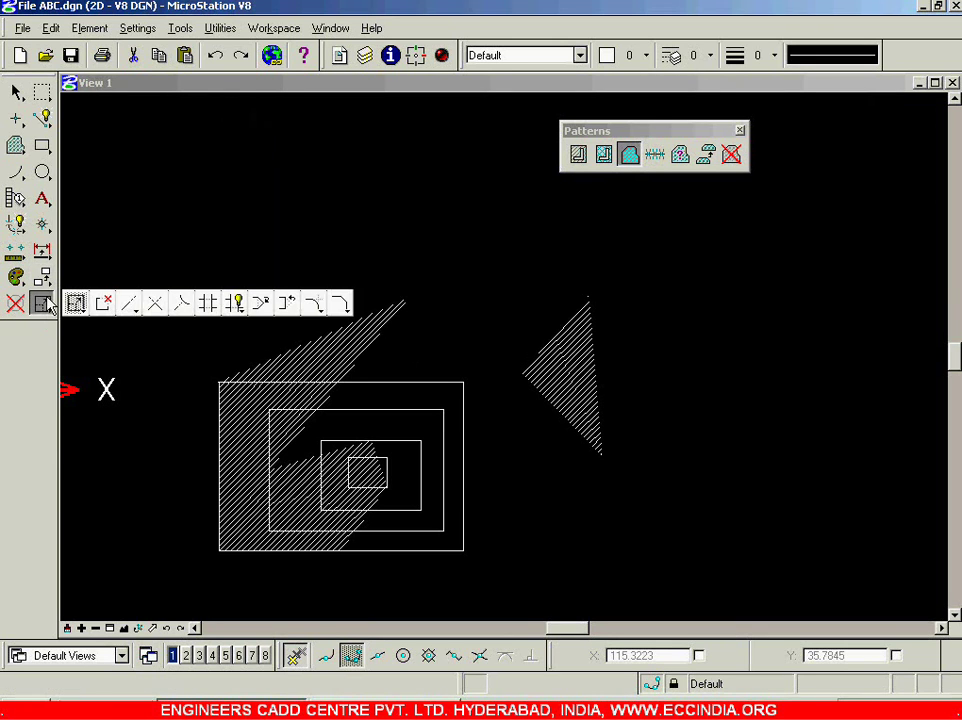
{"action": "left_click_drag", "start_coordinate": [48, 307], "coordinate": [198, 200]}
{"action": "left_click_drag", "start_coordinate": [42, 277], "coordinate": [355, 268]}
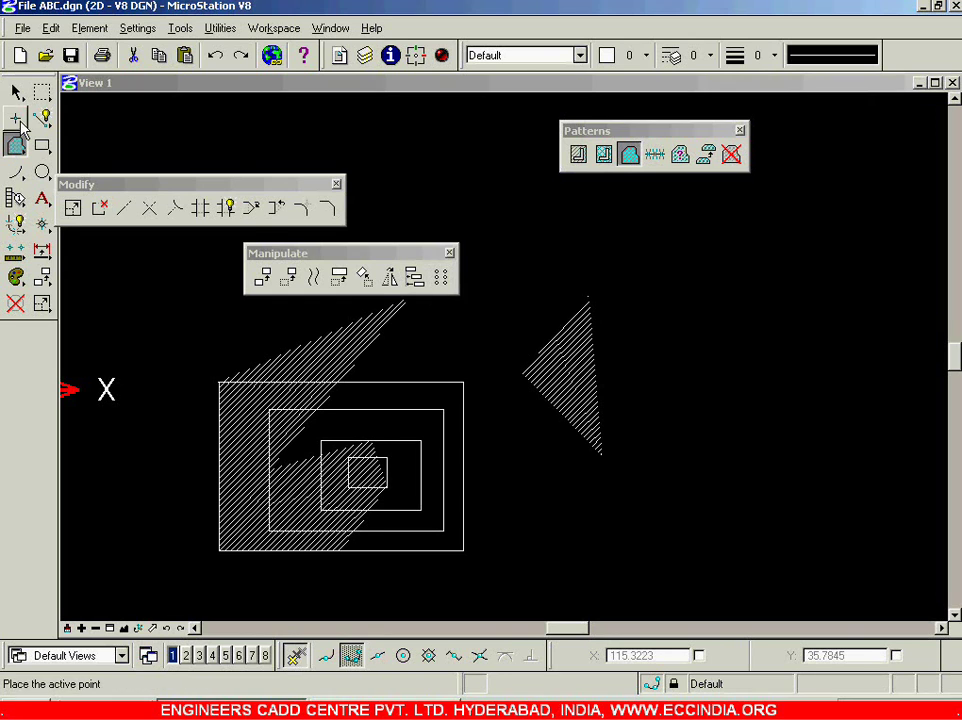
{"action": "left_click", "coordinate": [451, 253]}
{"action": "left_click", "coordinate": [336, 184]}
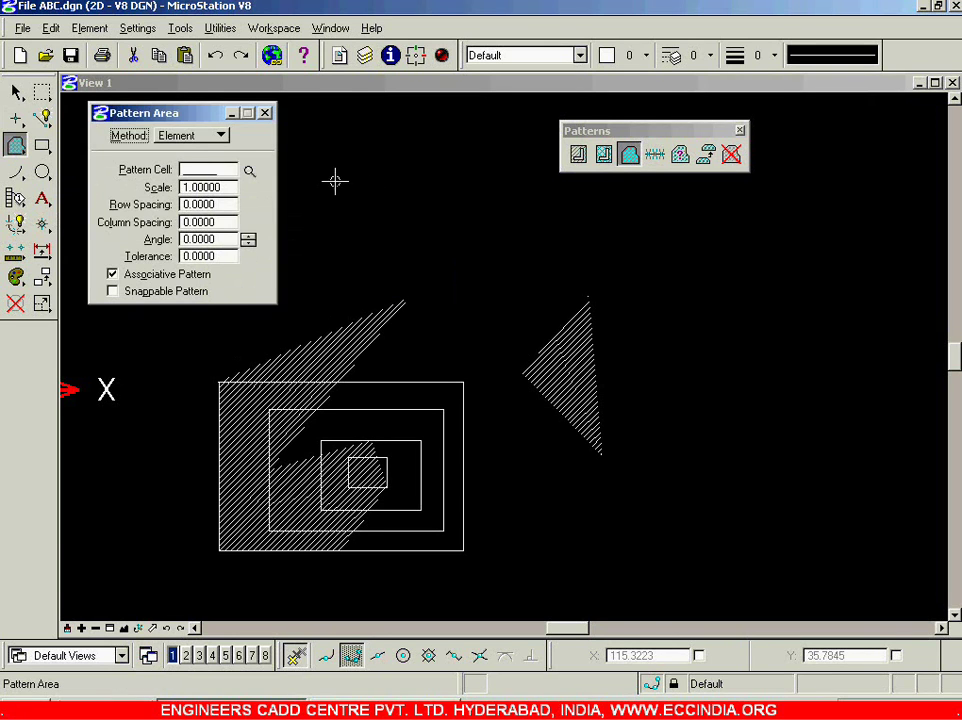
{"action": "left_click", "coordinate": [262, 110]}
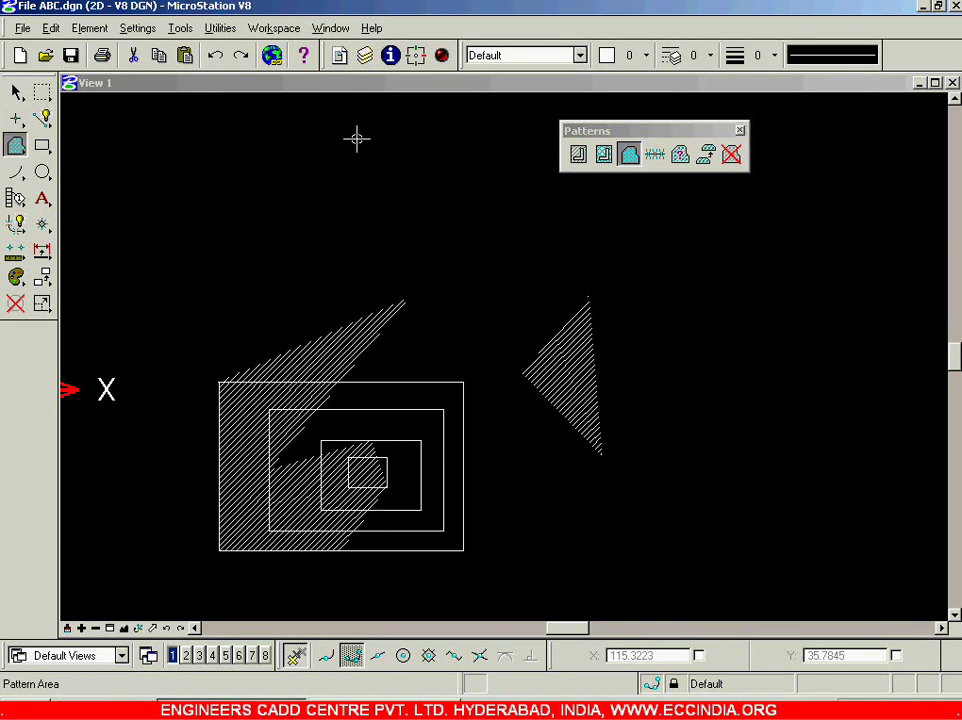
{"action": "left_click", "coordinate": [629, 156]}
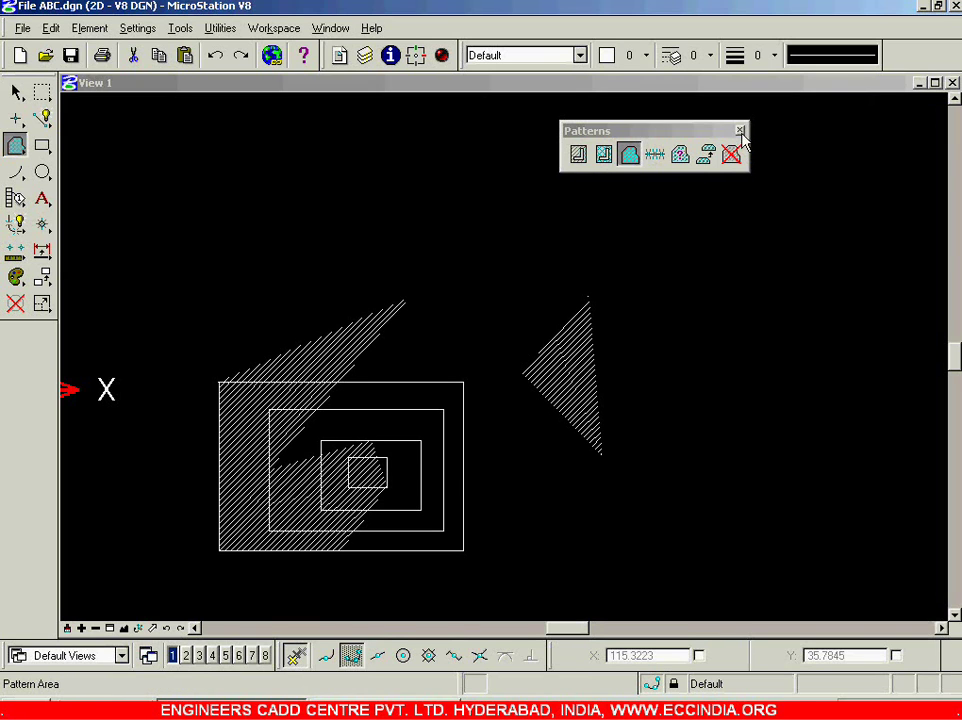
Step: Close the Patterns toolbox and delete all the nested rectangles and hatched shapes from the view
{"action": "left_click", "coordinate": [740, 131]}
{"action": "left_click", "coordinate": [14, 92]}
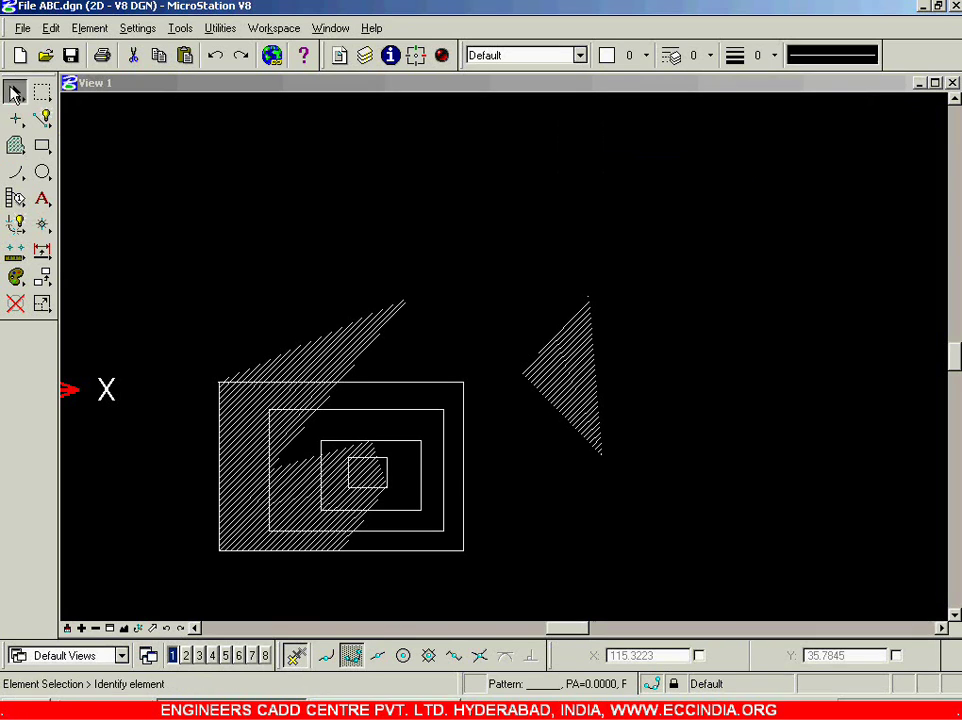
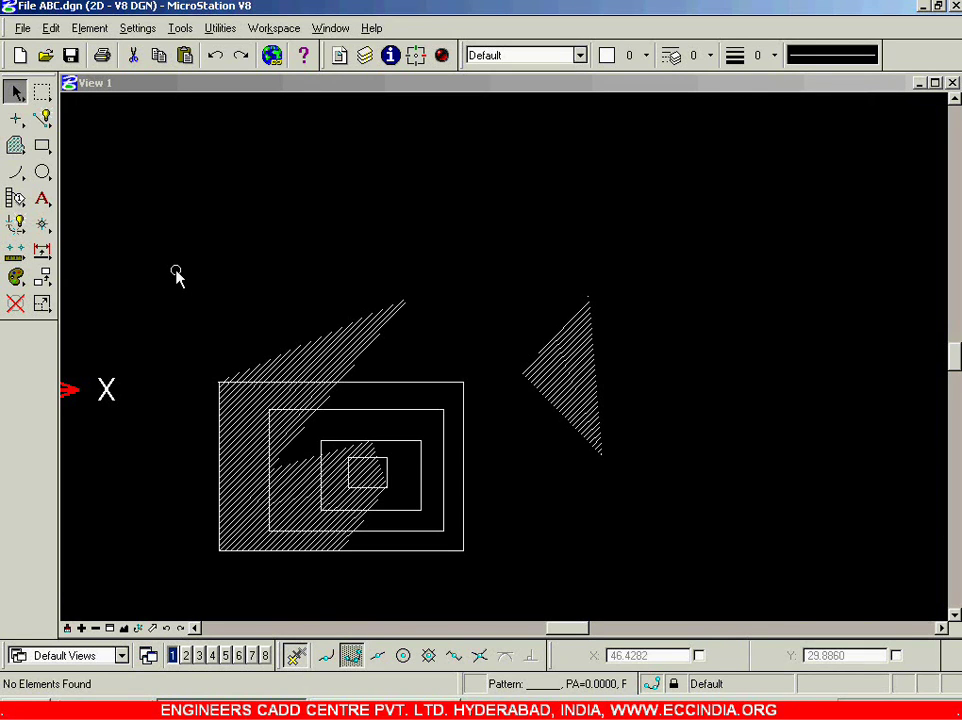
{"action": "mouse_move", "coordinate": [162, 239]}
{"action": "left_mouse_down"}
{"action": "mouse_move", "coordinate": [339, 472]}
{"action": "mouse_move", "coordinate": [605, 543]}
{"action": "mouse_move", "coordinate": [661, 579]}
{"action": "left_mouse_up"}
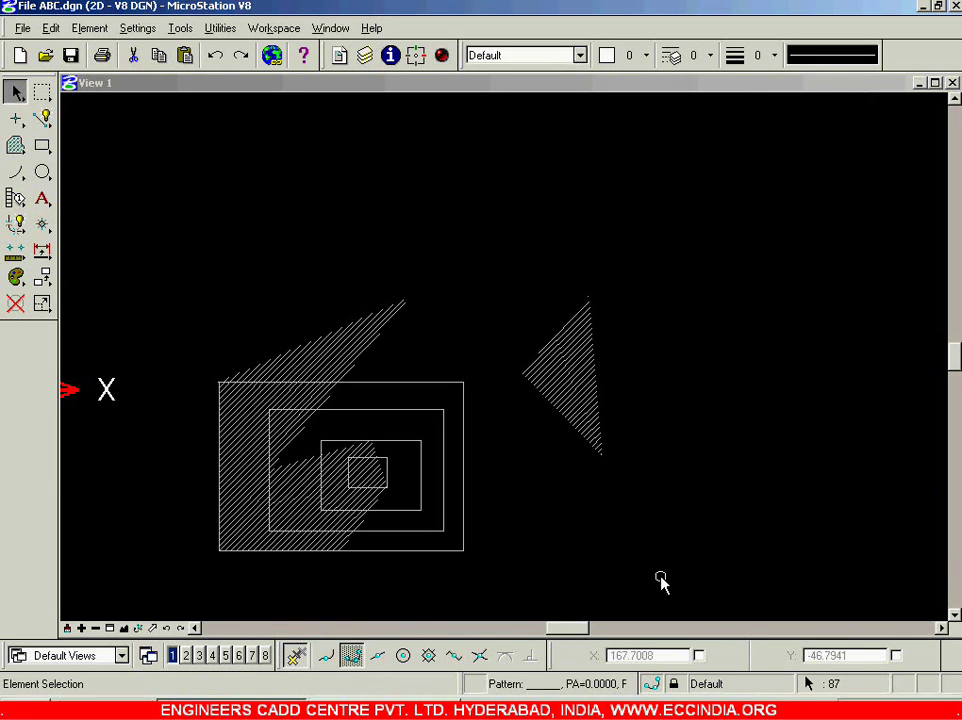
{"action": "key", "text": "Delete"}
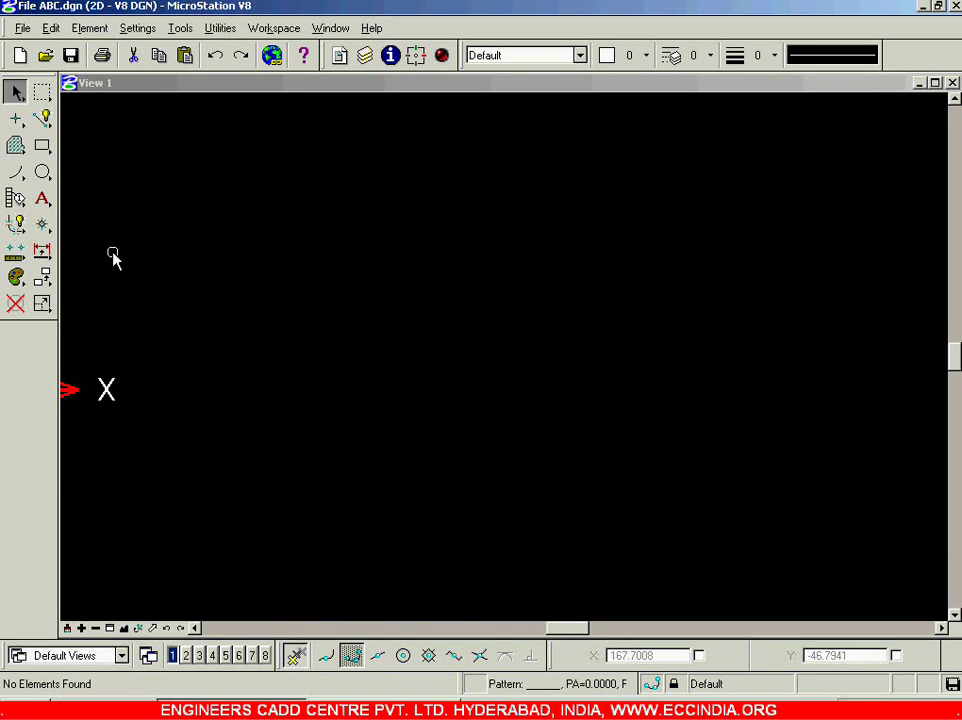
Step: Float the Cells toolbox over the view and place an inscribed regular polygon with 6 edges and a radius of 10
{"action": "left_click_drag", "start_coordinate": [43, 228], "coordinate": [457, 200]}
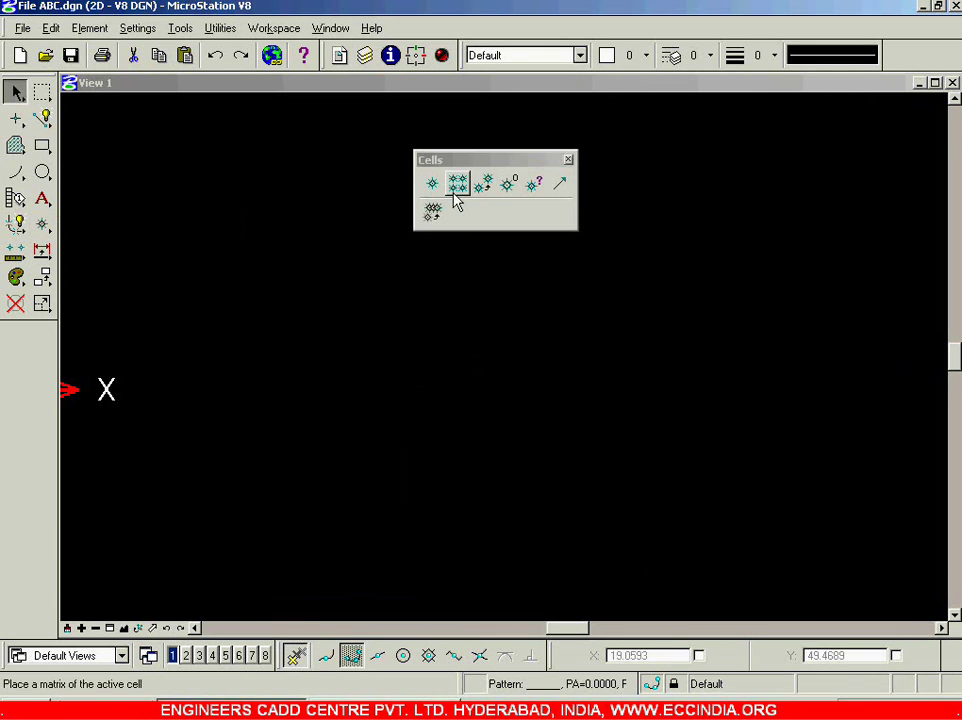
{"action": "left_click", "coordinate": [232, 449]}
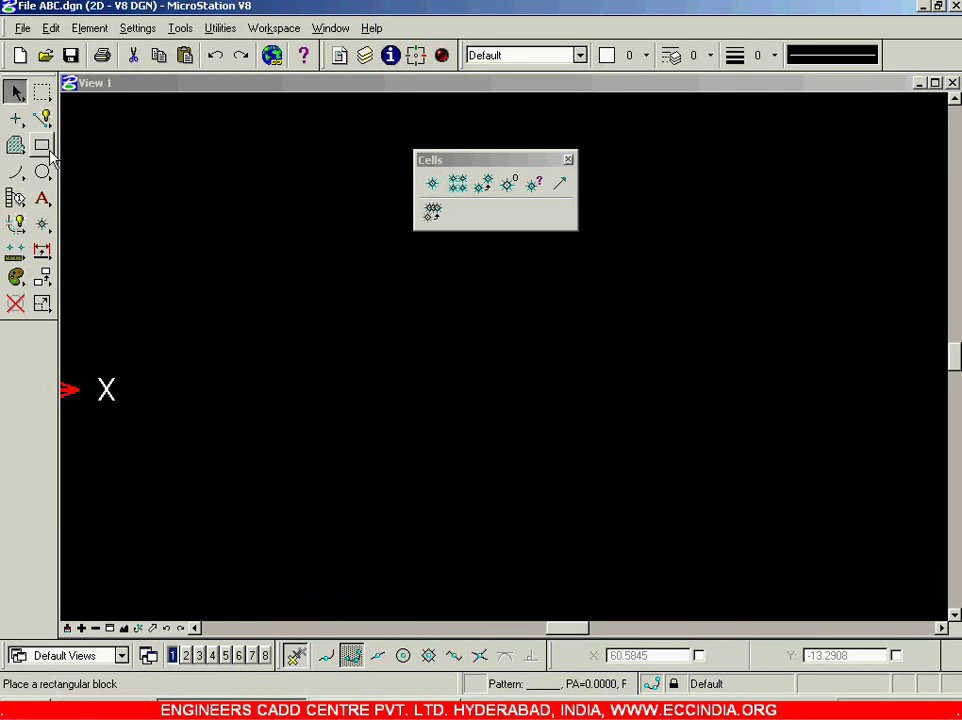
{"action": "left_click_drag", "start_coordinate": [42, 147], "coordinate": [155, 146]}
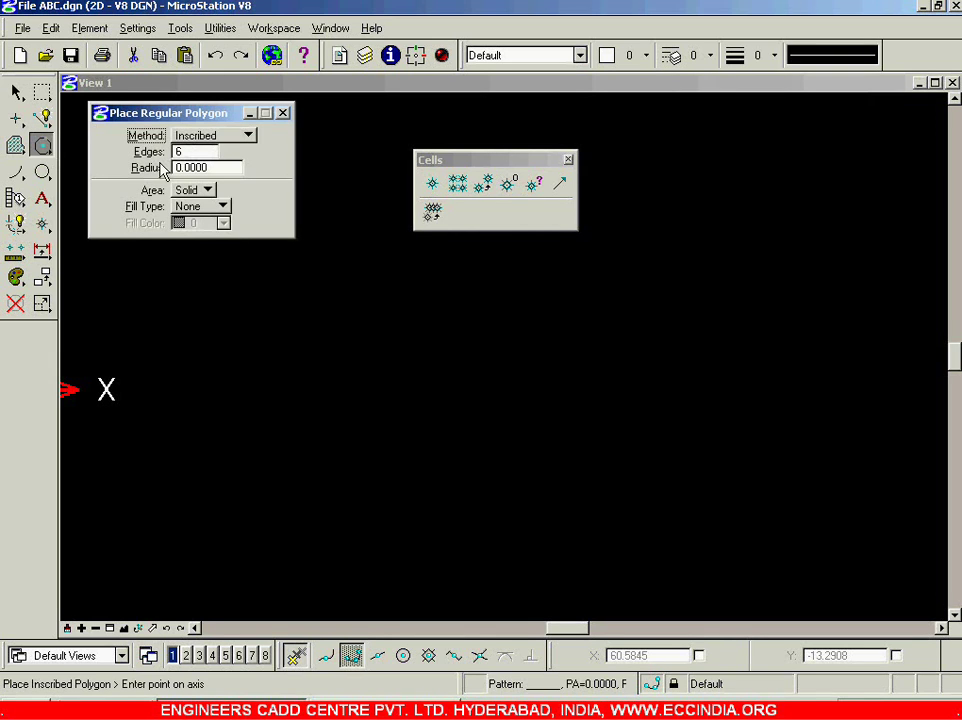
{"action": "double_click", "coordinate": [203, 152]}
{"action": "left_click", "coordinate": [205, 169]}
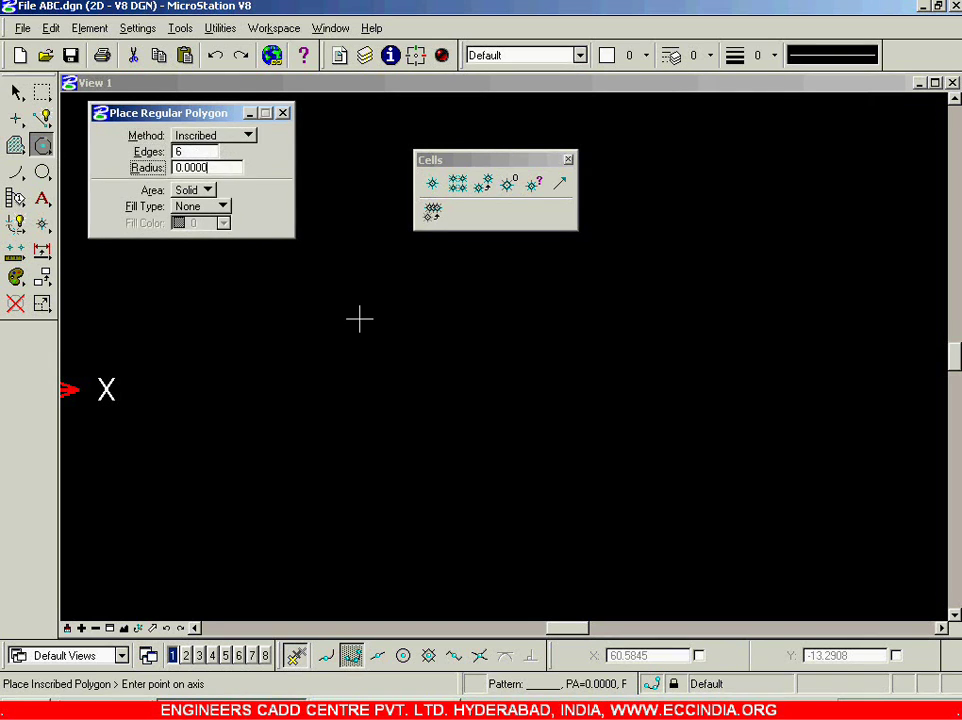
{"action": "left_click", "coordinate": [459, 397]}
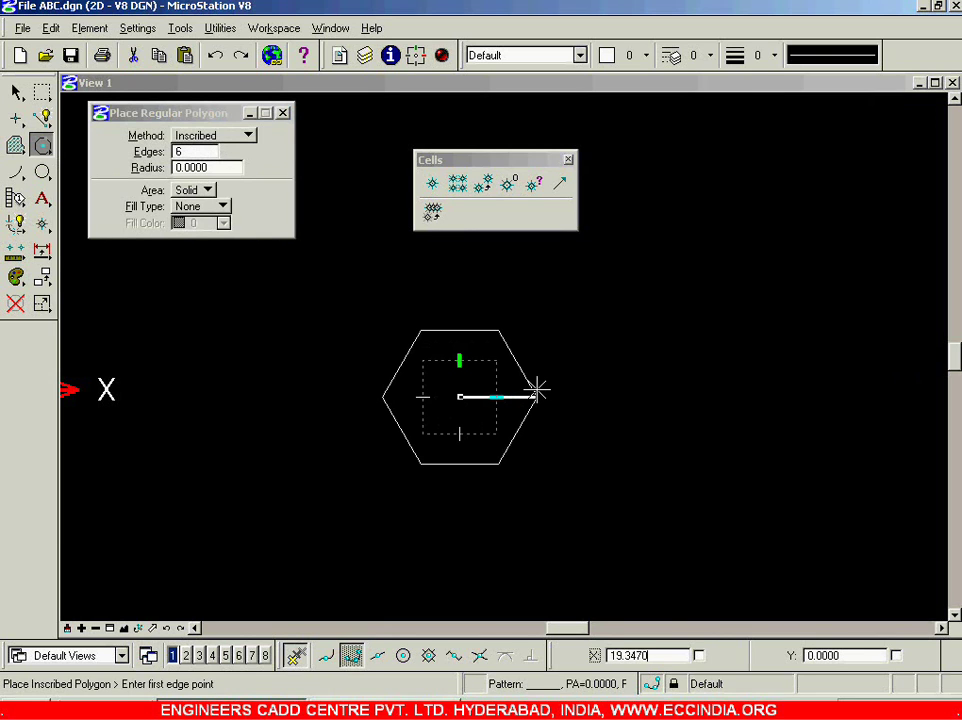
{"action": "type", "text": "10"}
{"action": "left_click", "coordinate": [537, 390]}
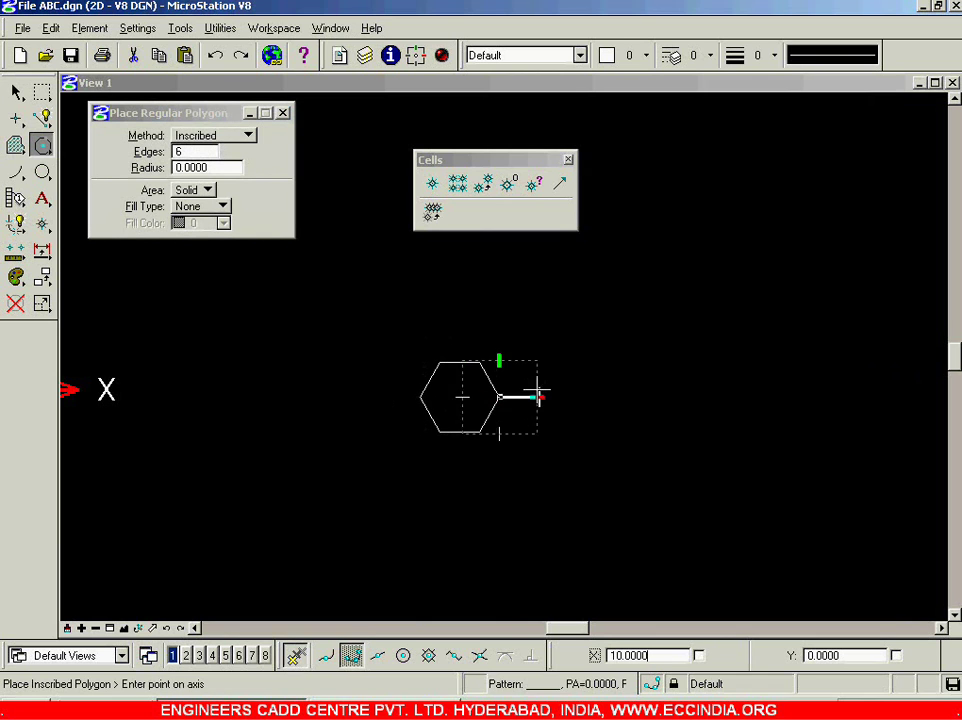
{"action": "scroll", "coordinate": [459, 397], "scroll_direction": "up", "scroll_amount": 5}
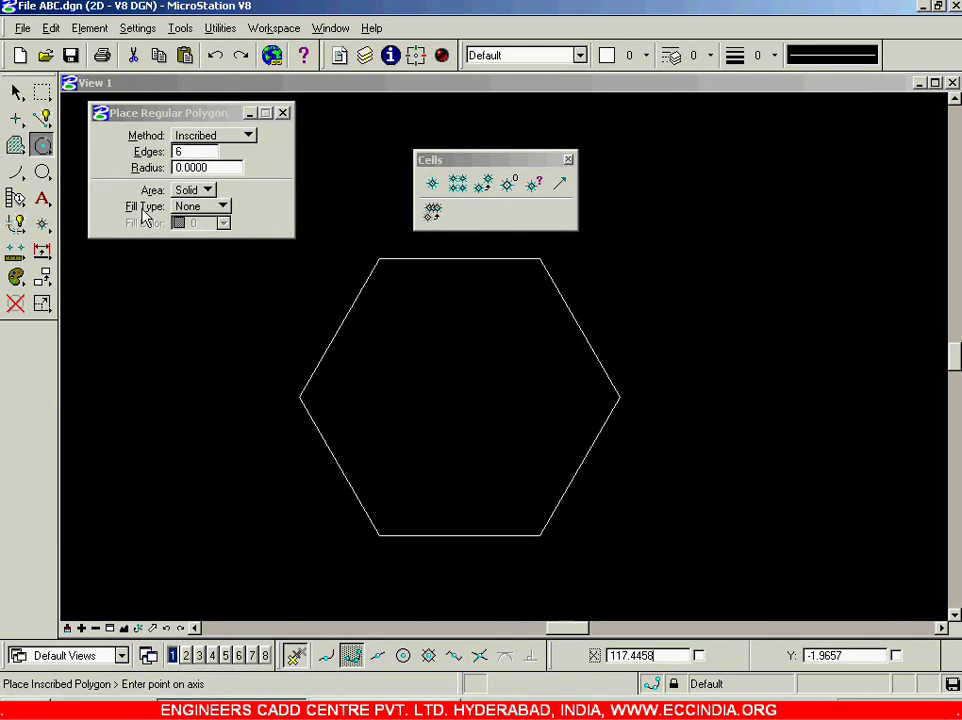
Step: Draw a diagonal construction line from the hexagon's upper-left vertex to its lower-right vertex
{"action": "left_click", "coordinate": [42, 118]}
{"action": "left_click", "coordinate": [380, 258]}
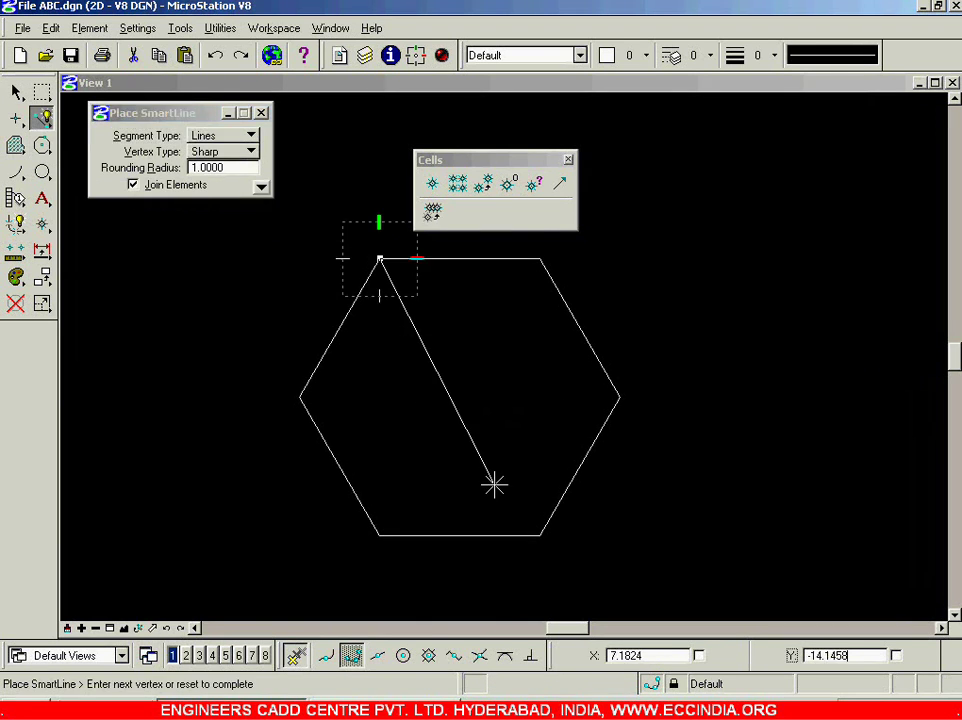
{"action": "left_click", "coordinate": [540, 535]}
{"action": "right_click", "coordinate": [520, 510]}
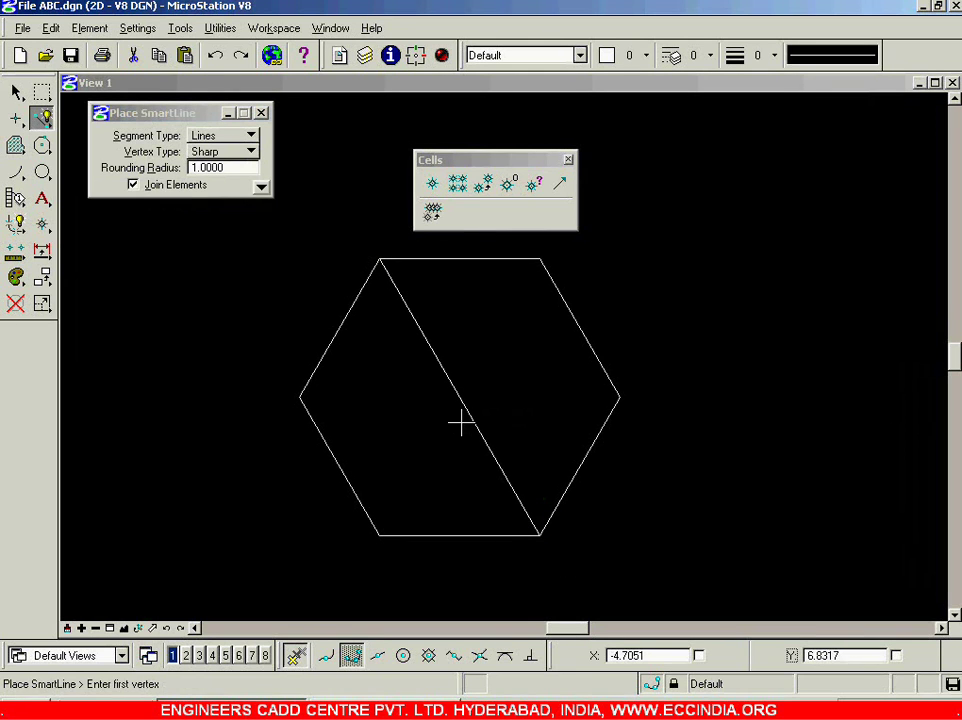
Step: Place a circle with a radius of 5 centred on the midpoint of the hexagon's diagonal
{"action": "left_click", "coordinate": [42, 172]}
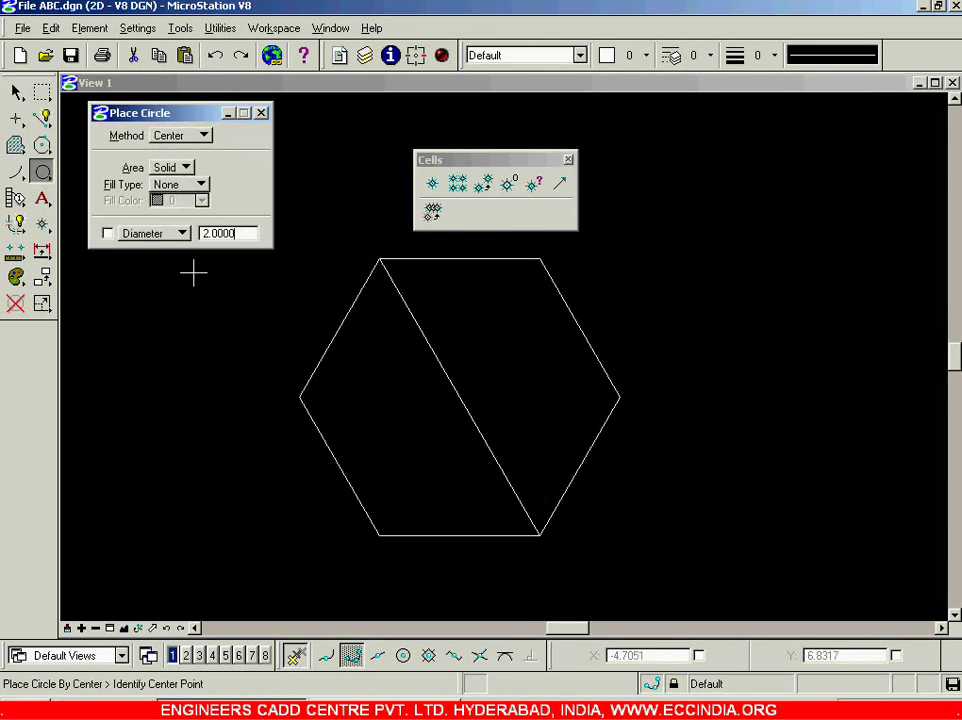
{"action": "left_click", "coordinate": [458, 396]}
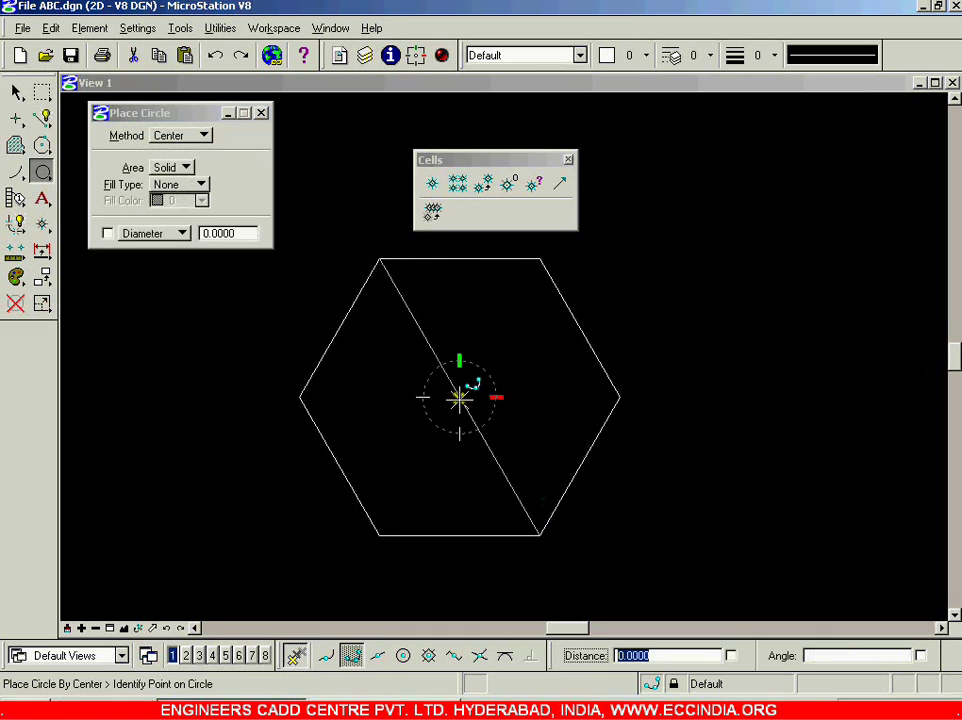
{"action": "type", "text": "5"}
{"action": "left_click", "coordinate": [535, 397]}
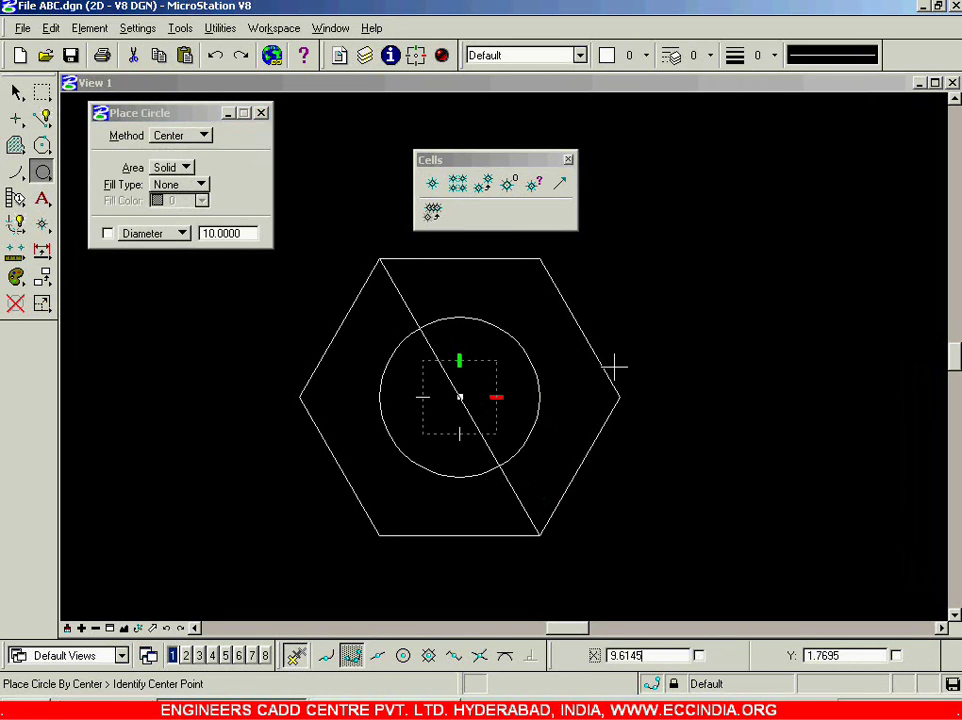
Step: Delete the diagonal construction line, leaving the hexagon and circle
{"action": "left_click", "coordinate": [14, 305]}
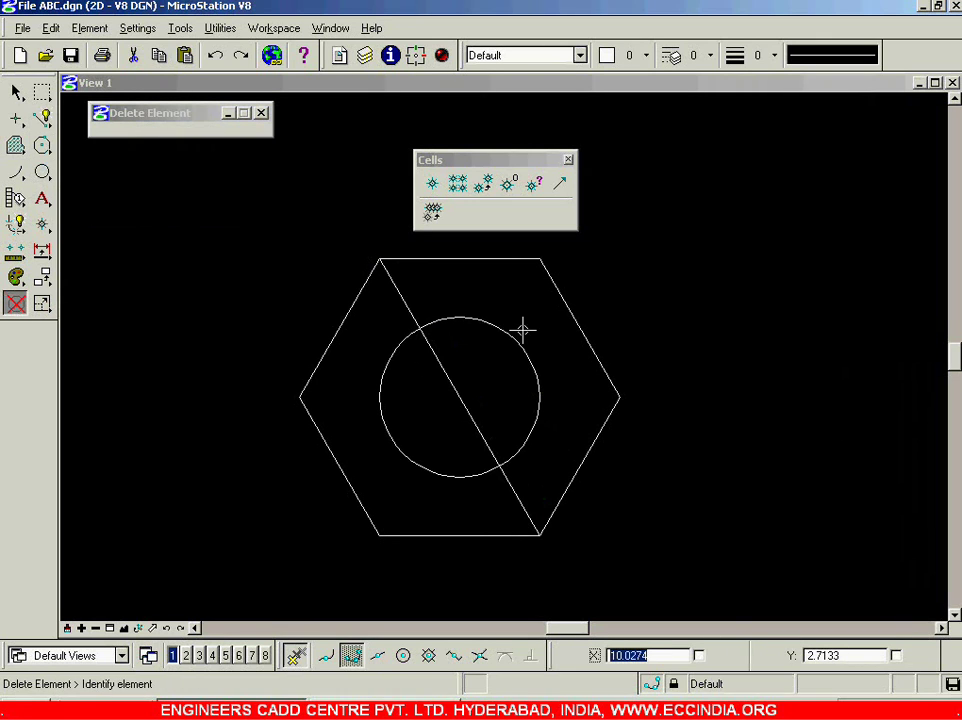
{"action": "left_click", "coordinate": [445, 369]}
{"action": "left_click", "coordinate": [16, 92]}
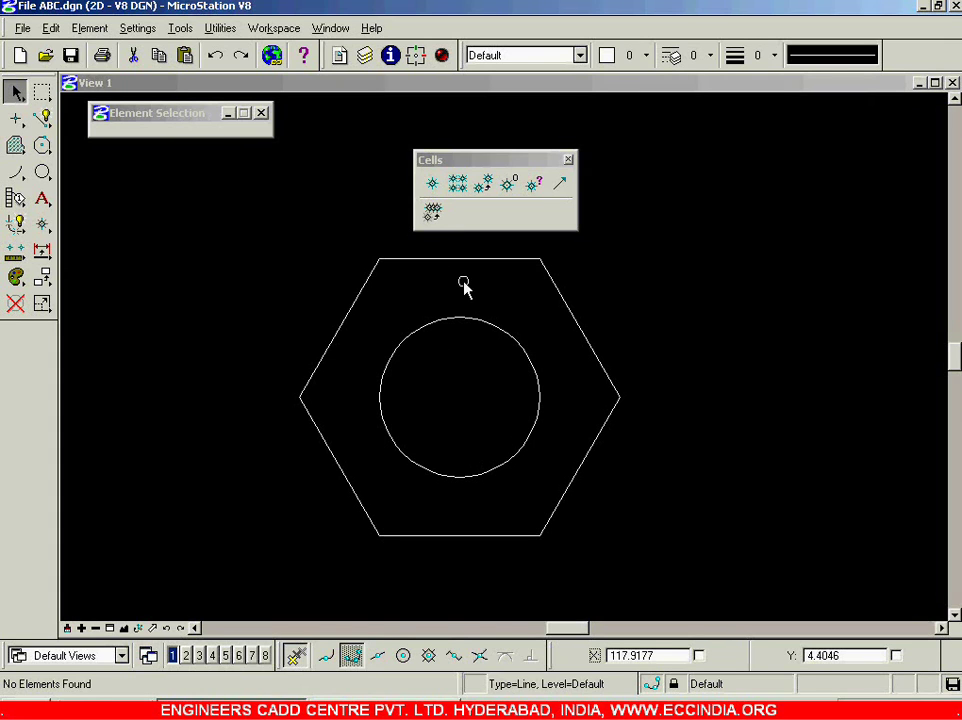
Step: Define the cell origin at the centre of the circle
{"action": "left_click", "coordinate": [511, 183]}
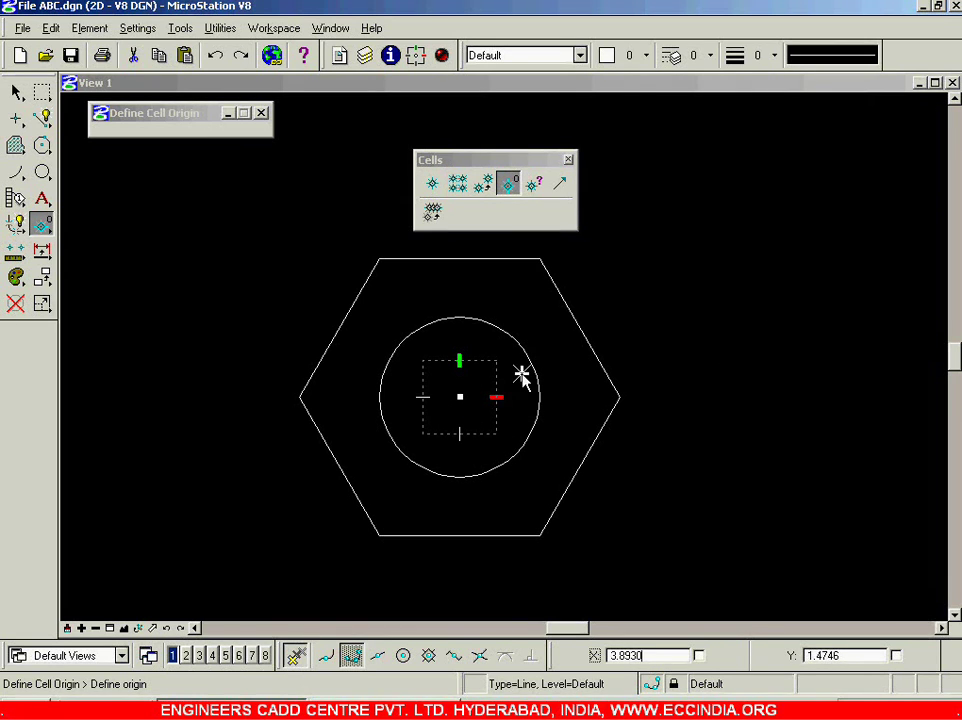
{"action": "left_click", "coordinate": [458, 398]}
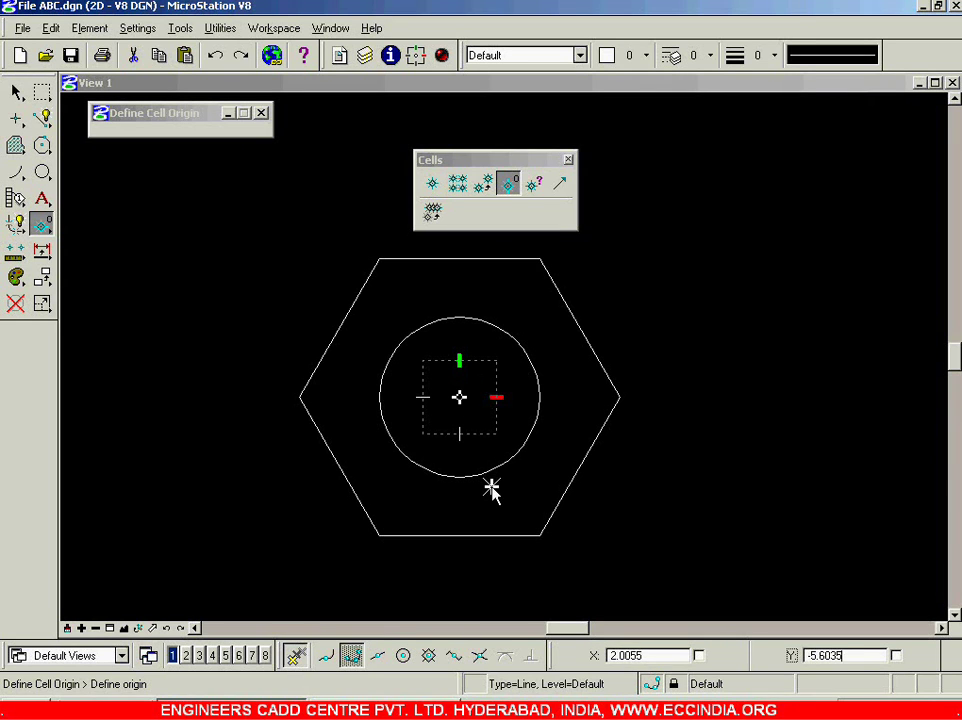
{"action": "right_click", "coordinate": [676, 273]}
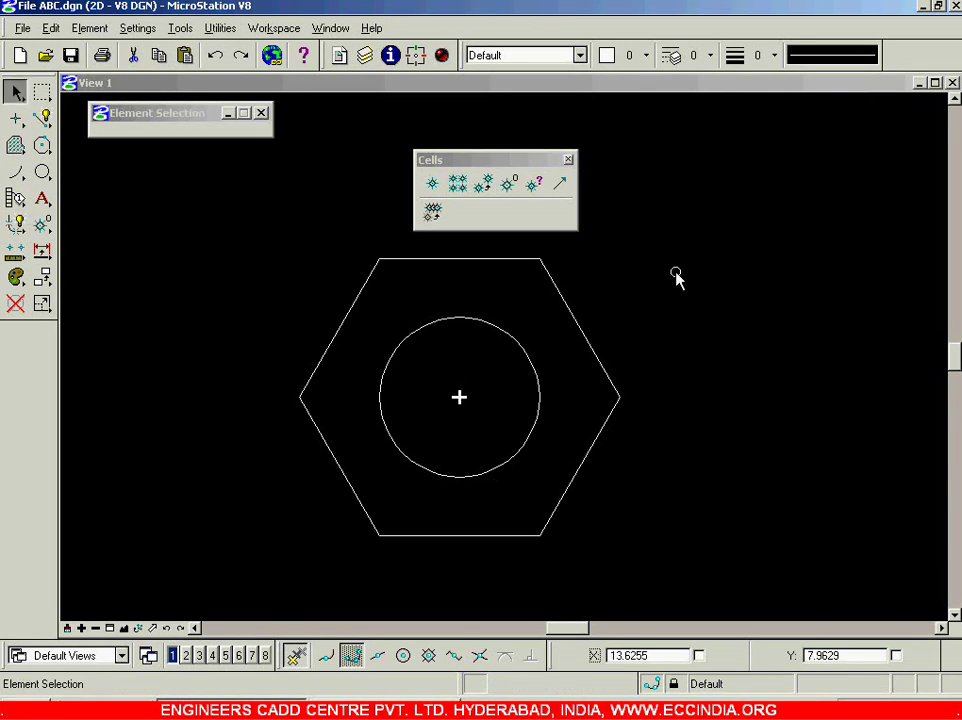
{"action": "left_click", "coordinate": [648, 288]}
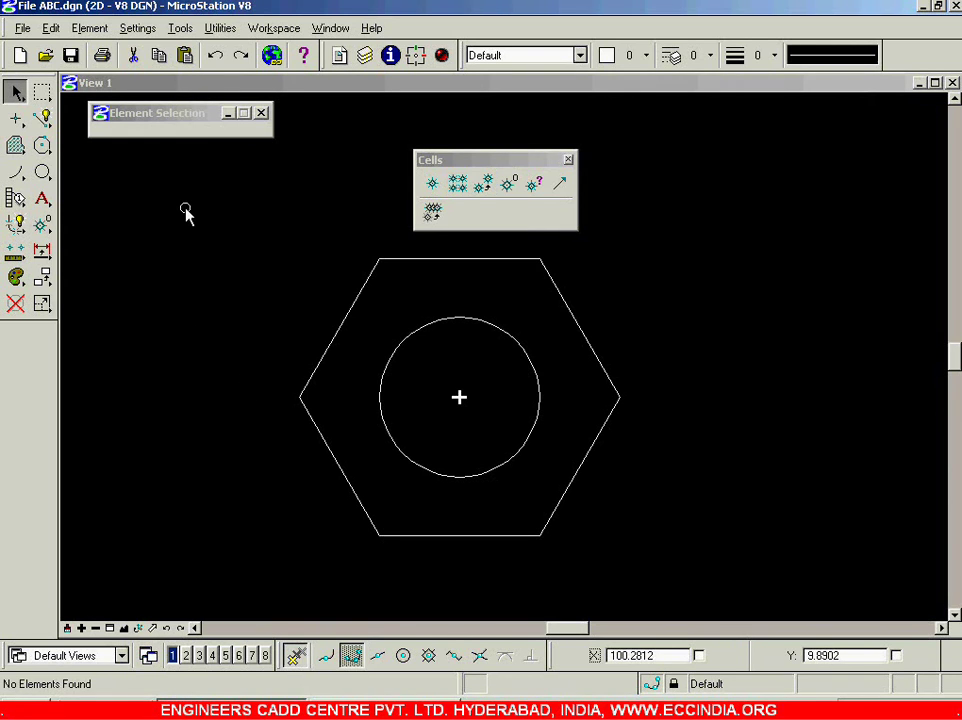
Step: Select the hexagon and the circle together and open the Cell Library dialog
{"action": "left_click_drag", "start_coordinate": [204, 215], "coordinate": [492, 390]}
{"action": "left_click_drag", "start_coordinate": [705, 523], "coordinate": [756, 565]}
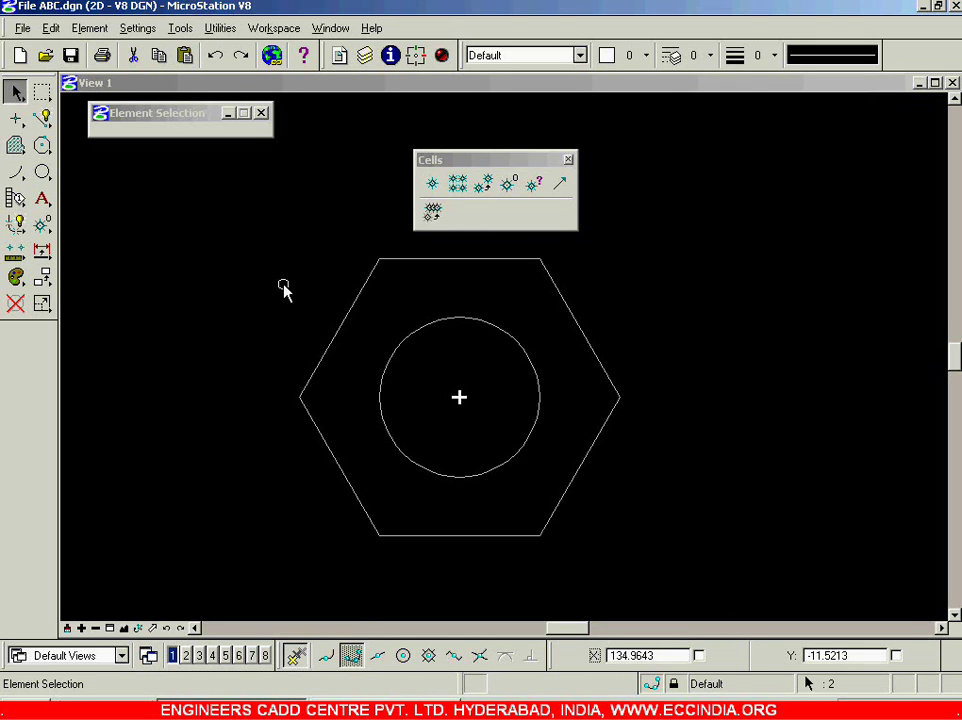
{"action": "left_click", "coordinate": [90, 28]}
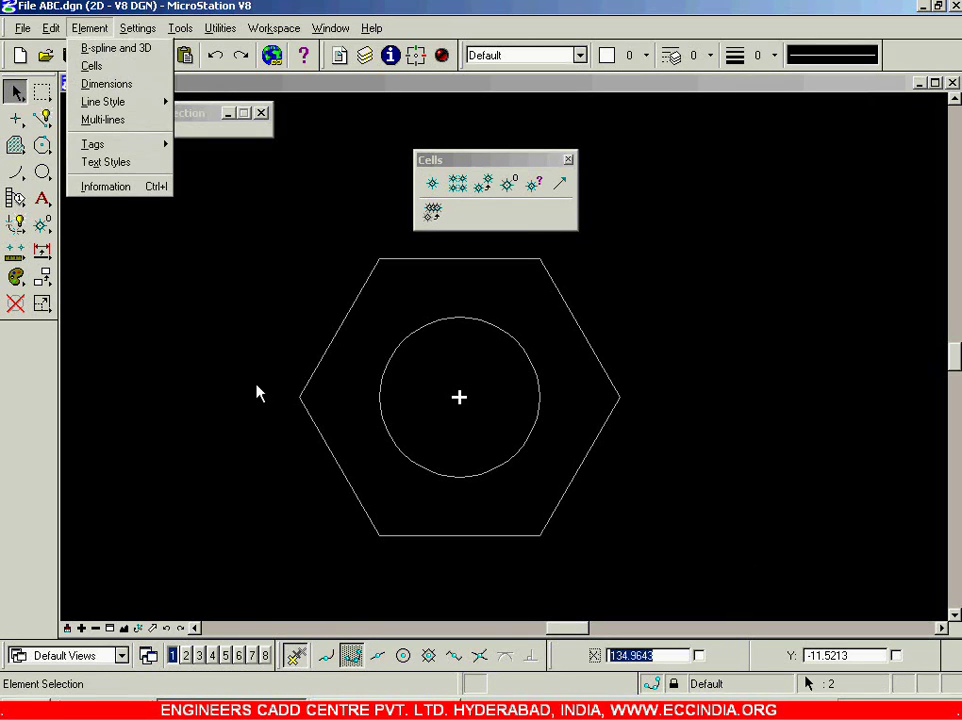
{"action": "left_click", "coordinate": [115, 70]}
{"action": "left_click_drag", "start_coordinate": [148, 128], "coordinate": [298, 91]}
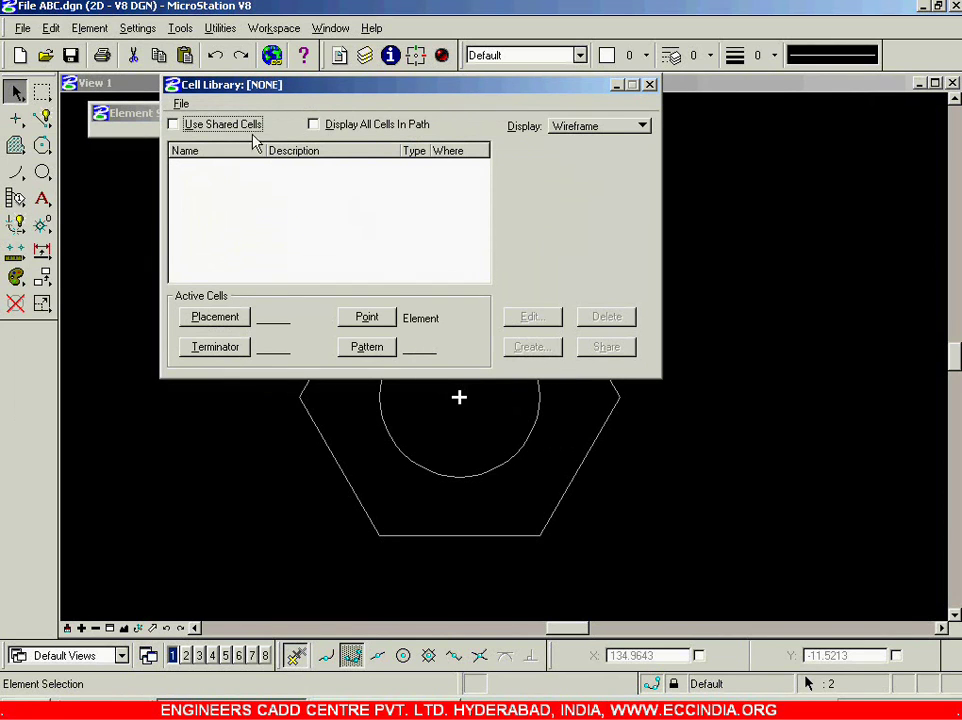
Step: Create a new cell library file named Mechanical in the examples\general\cell folder
{"action": "left_click", "coordinate": [184, 108]}
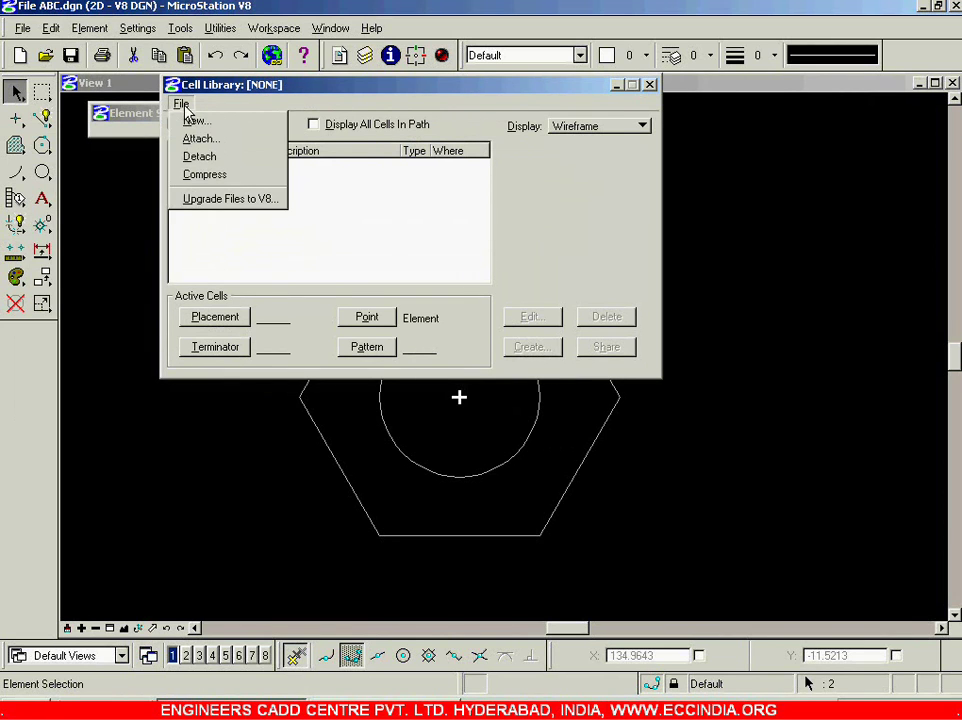
{"action": "left_click", "coordinate": [196, 122]}
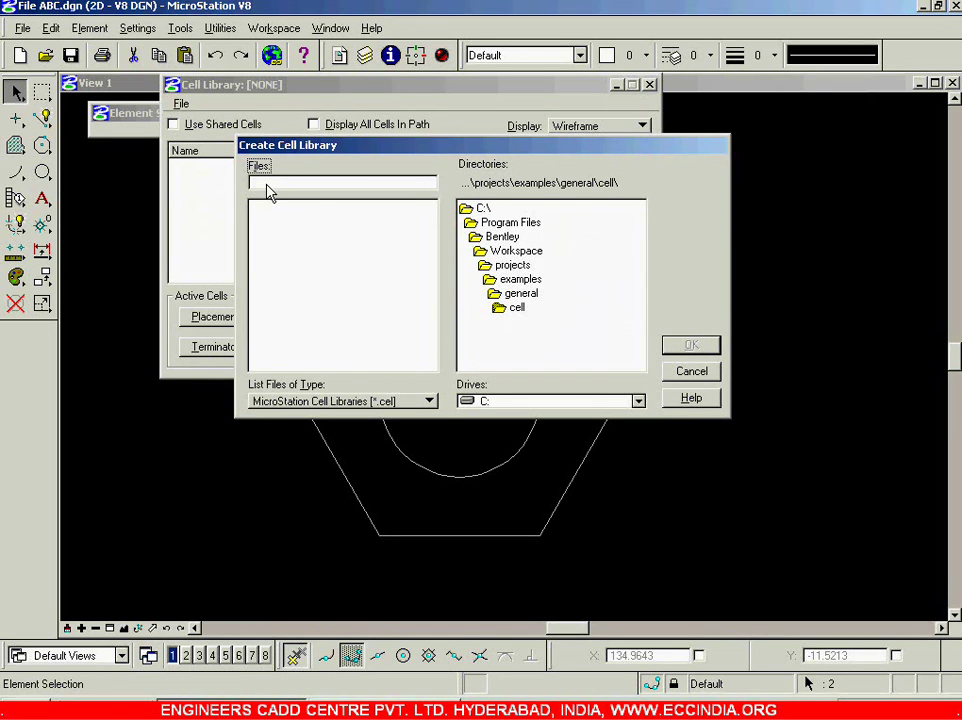
{"action": "type", "text": "Mechanical"}
{"action": "left_click_drag", "start_coordinate": [365, 155], "coordinate": [359, 155]}
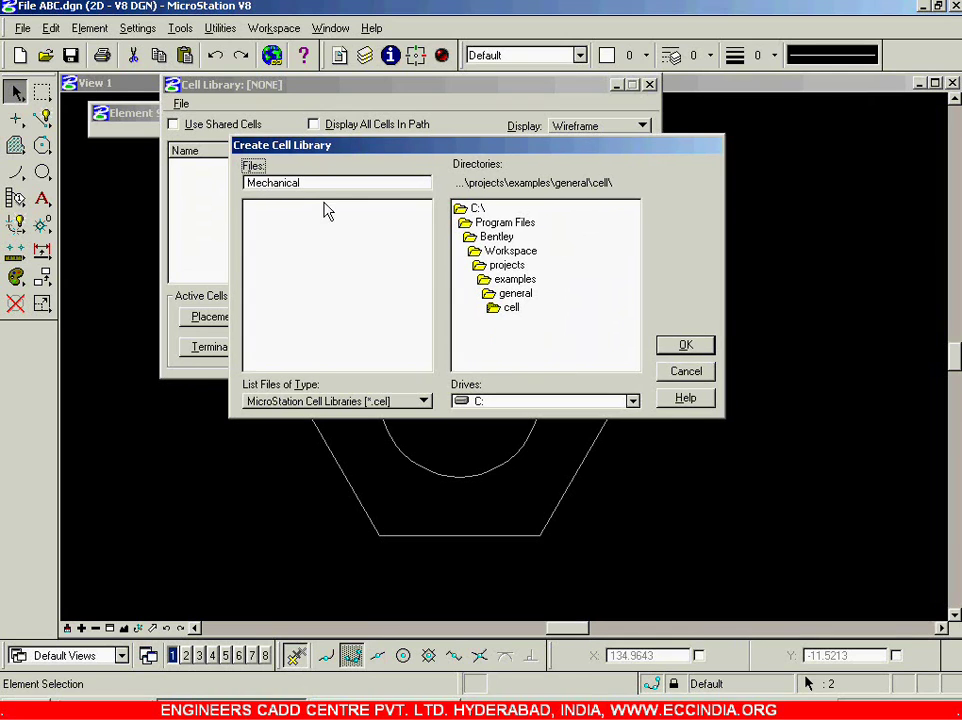
{"action": "left_click", "coordinate": [677, 345]}
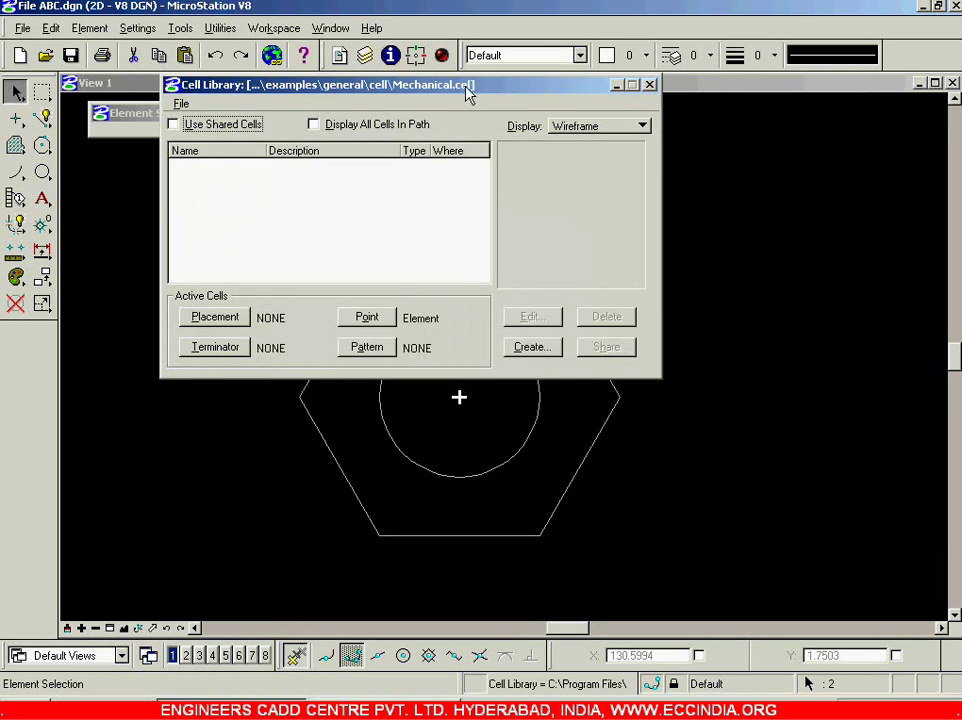
Step: Create a graphic cell named Nut with description sgsdgsfdsf in the Mechanical library, then close the Cell Library
{"action": "left_click_drag", "start_coordinate": [454, 85], "coordinate": [776, 54]}
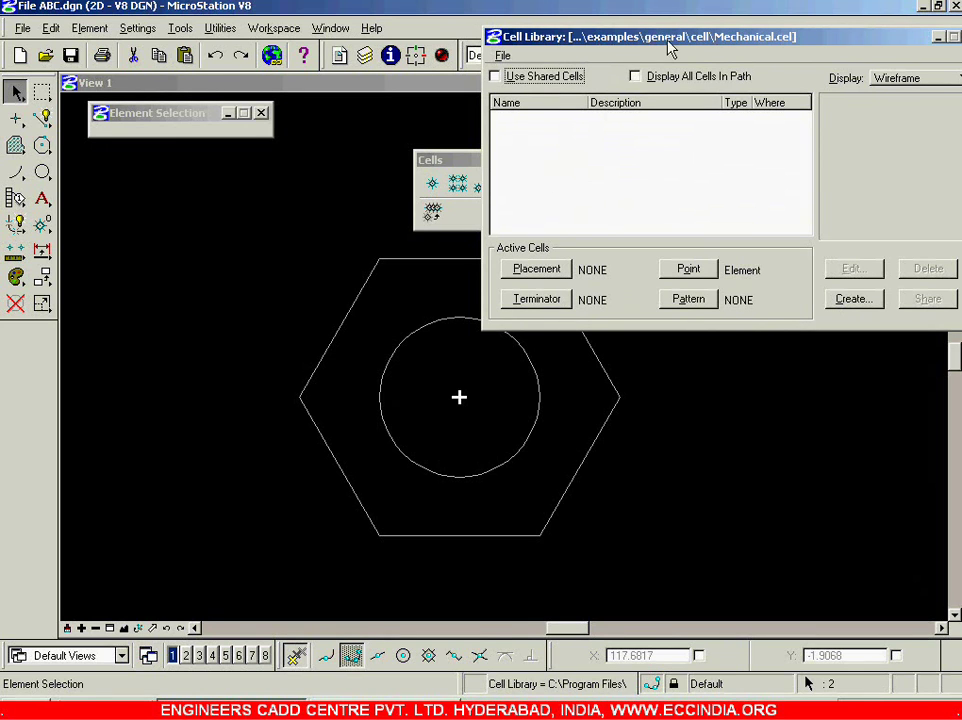
{"action": "left_click_drag", "start_coordinate": [716, 44], "coordinate": [545, 46]}
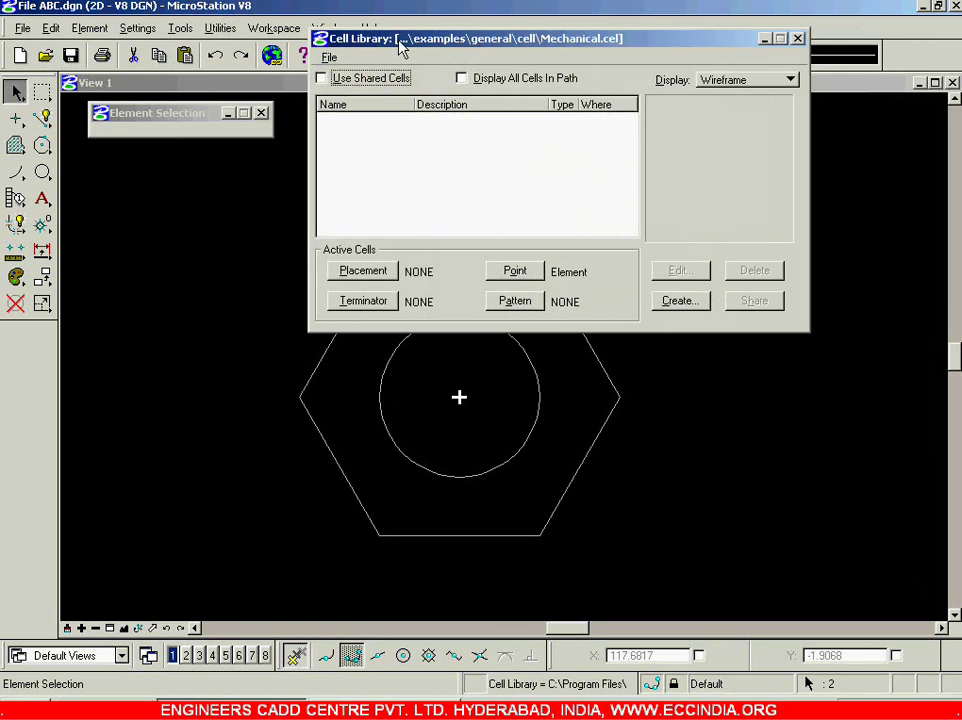
{"action": "left_click", "coordinate": [680, 301]}
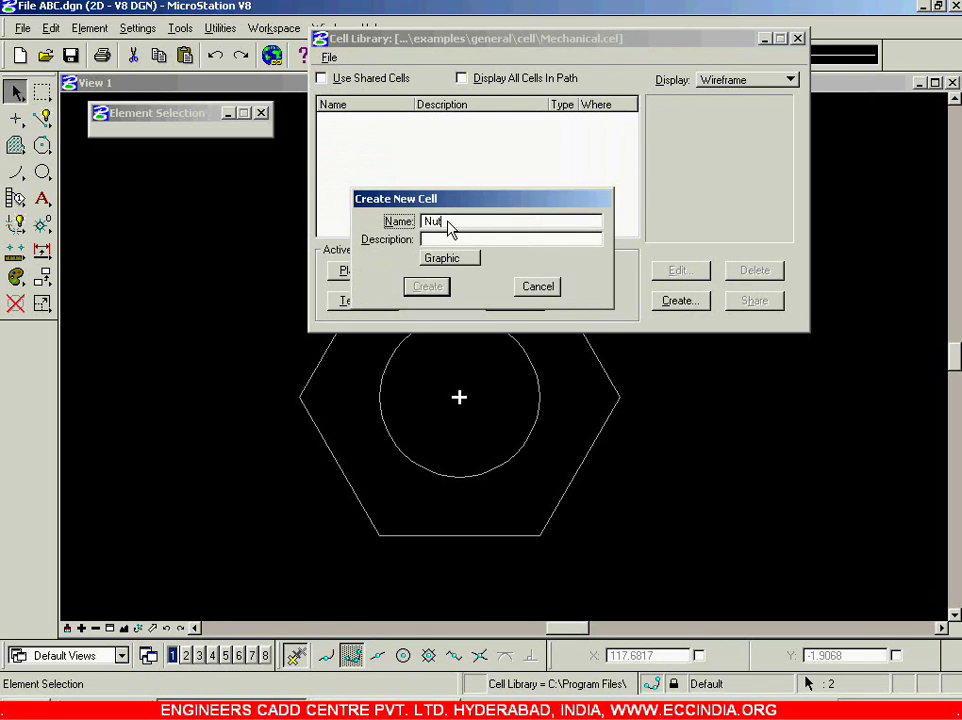
{"action": "left_click", "coordinate": [513, 241]}
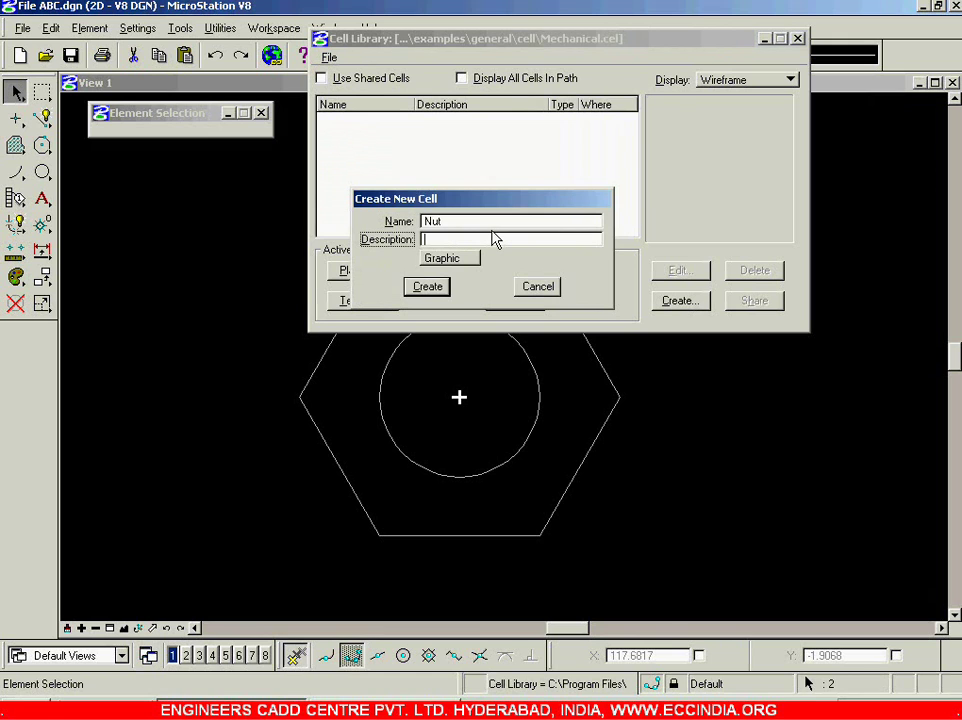
{"action": "type", "text": "sgsdgsfdsf"}
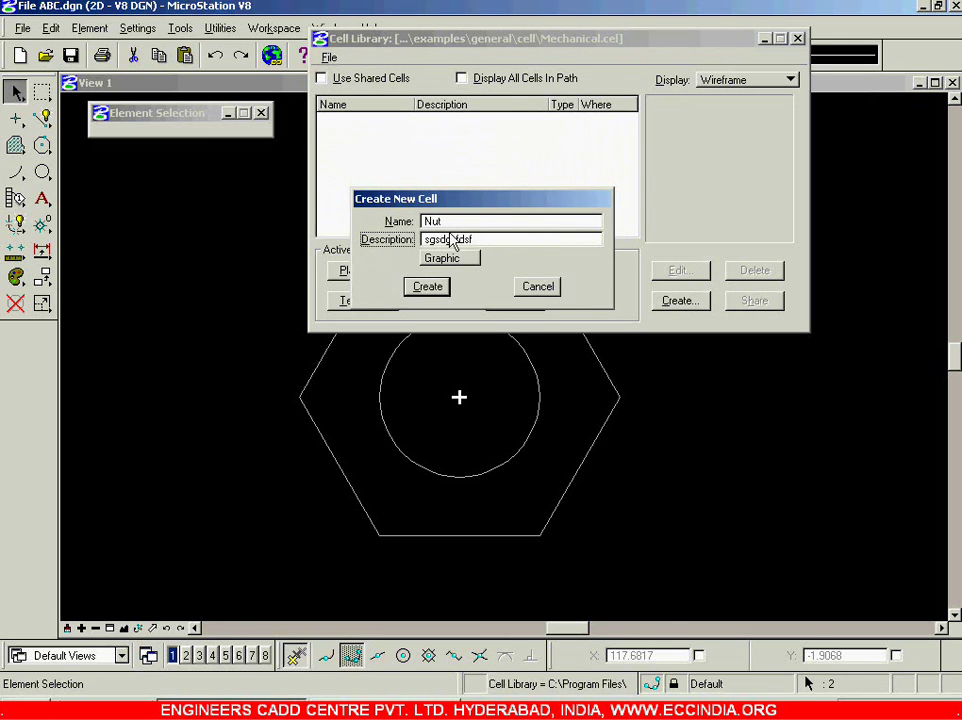
{"action": "left_click", "coordinate": [436, 293]}
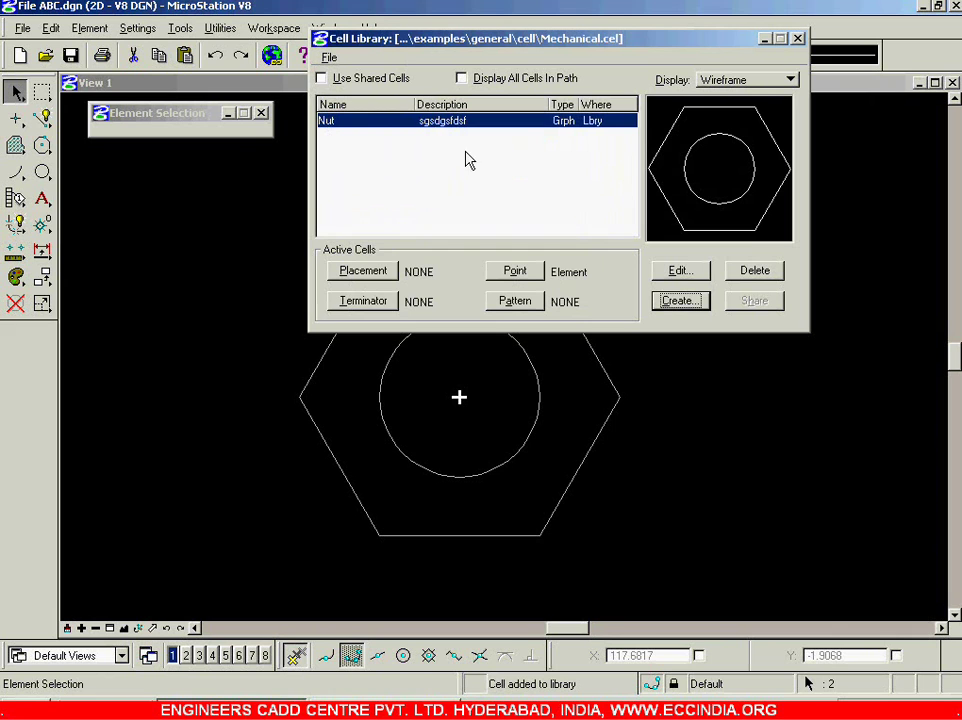
{"action": "left_click_drag", "start_coordinate": [592, 40], "coordinate": [514, 65]}
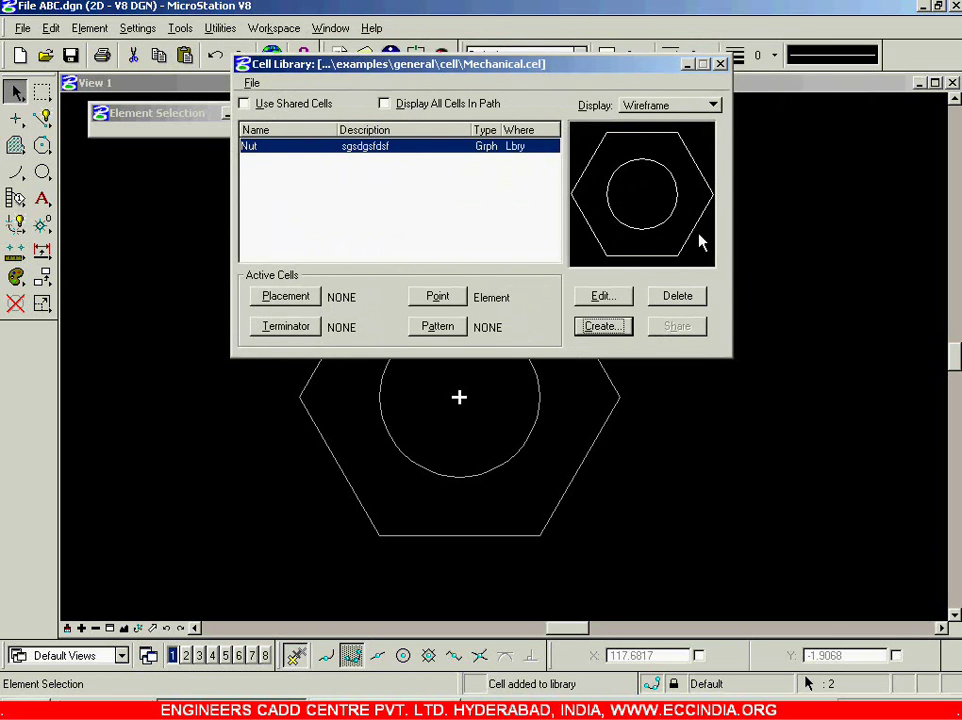
{"action": "left_click", "coordinate": [720, 65]}
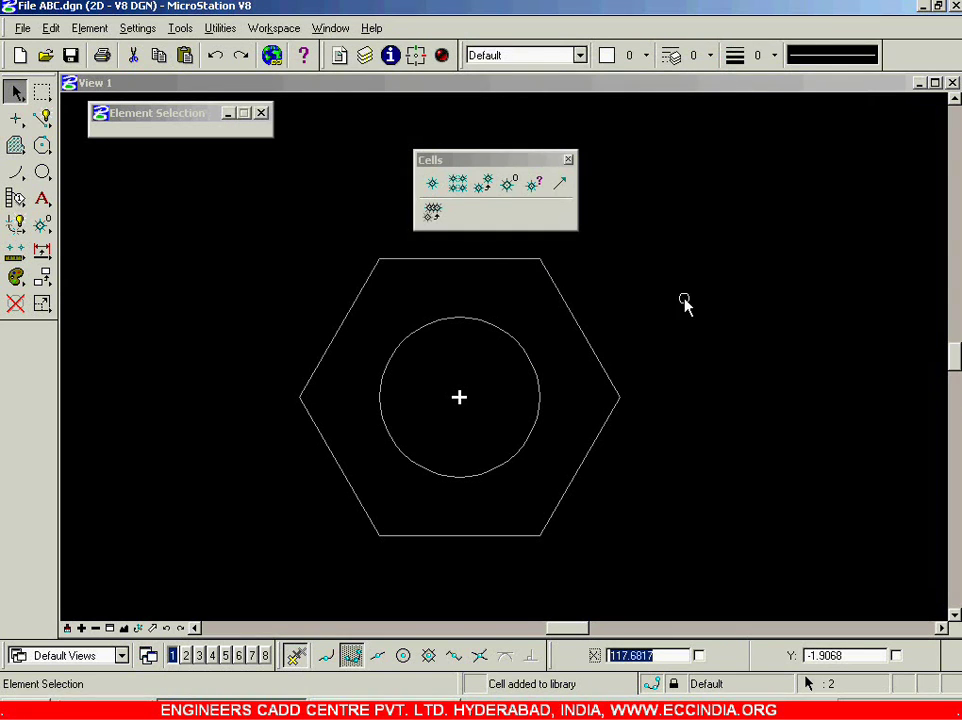
{"action": "scroll", "coordinate": [588, 316], "scroll_direction": "down", "scroll_amount": 2}
{"action": "scroll", "coordinate": [629, 337], "scroll_direction": "up", "scroll_amount": 2}
{"action": "scroll", "coordinate": [603, 326], "scroll_direction": "up", "scroll_amount": 2}
{"action": "scroll", "coordinate": [451, 390], "scroll_direction": "down", "scroll_amount": 2}
{"action": "scroll", "coordinate": [337, 436], "scroll_direction": "down", "scroll_amount": 1}
{"action": "scroll", "coordinate": [314, 432], "scroll_direction": "up", "scroll_amount": 1}
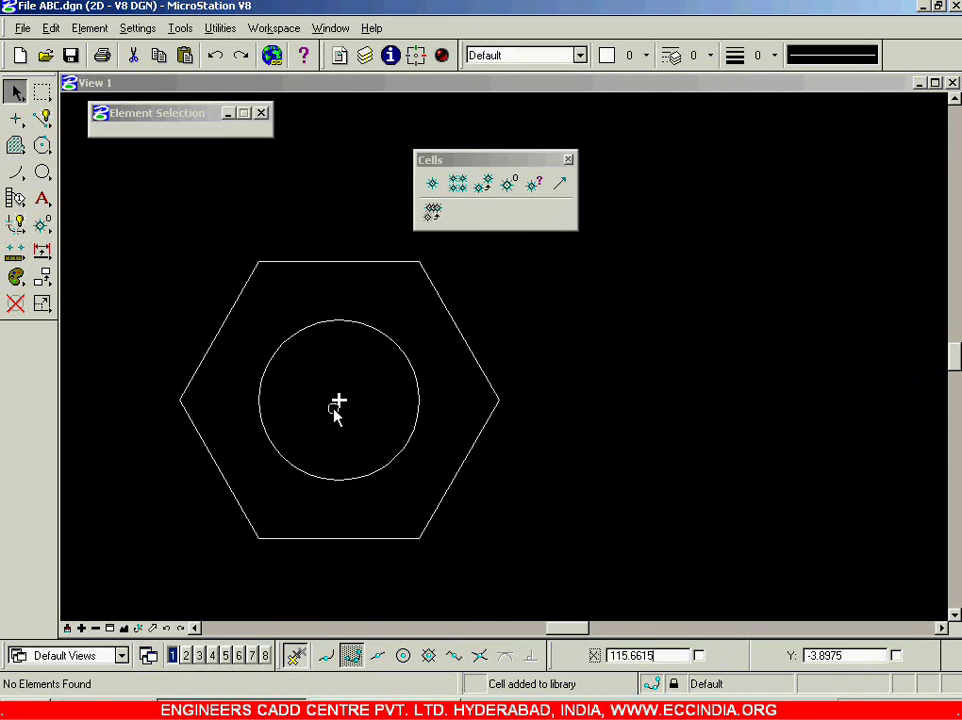
Step: Delete the original circle and hexagon from the drawing
{"action": "left_click", "coordinate": [339, 401]}
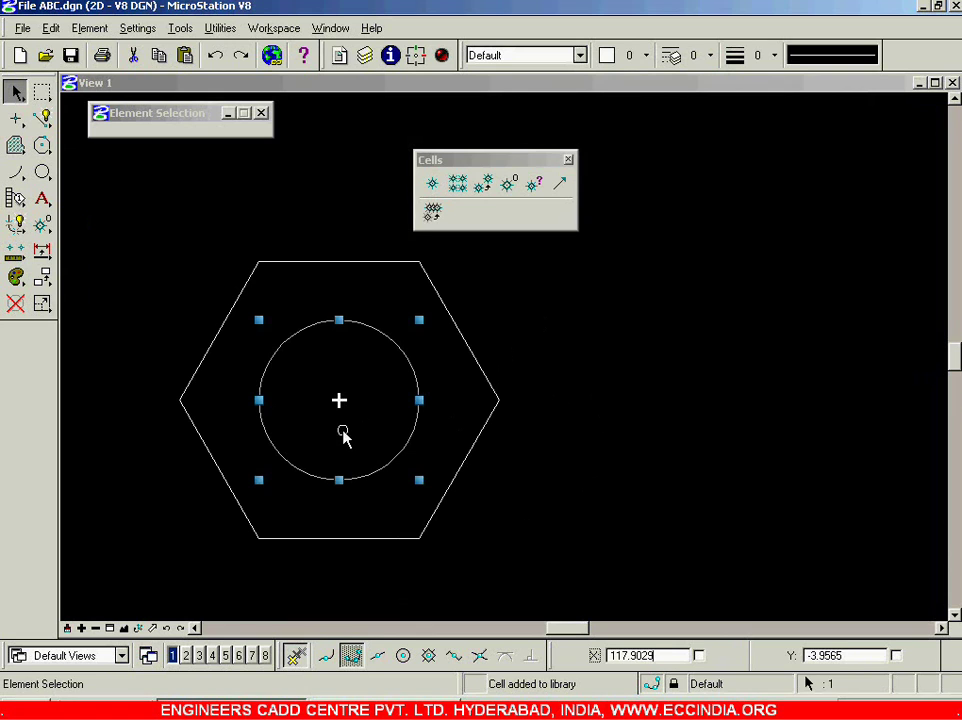
{"action": "left_click", "coordinate": [566, 375]}
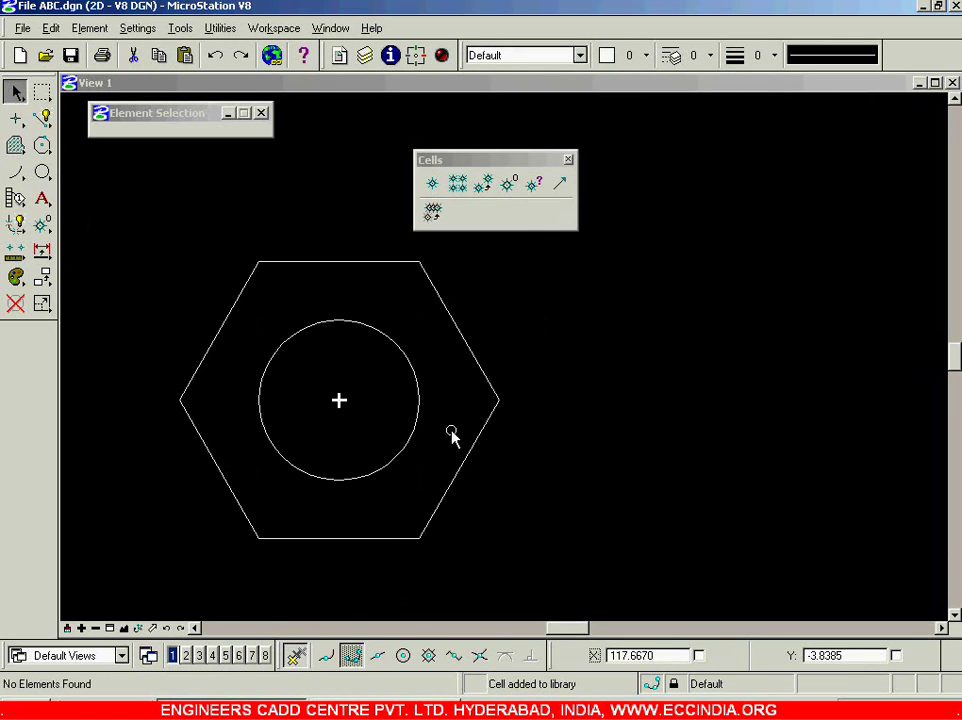
{"action": "left_click", "coordinate": [339, 402]}
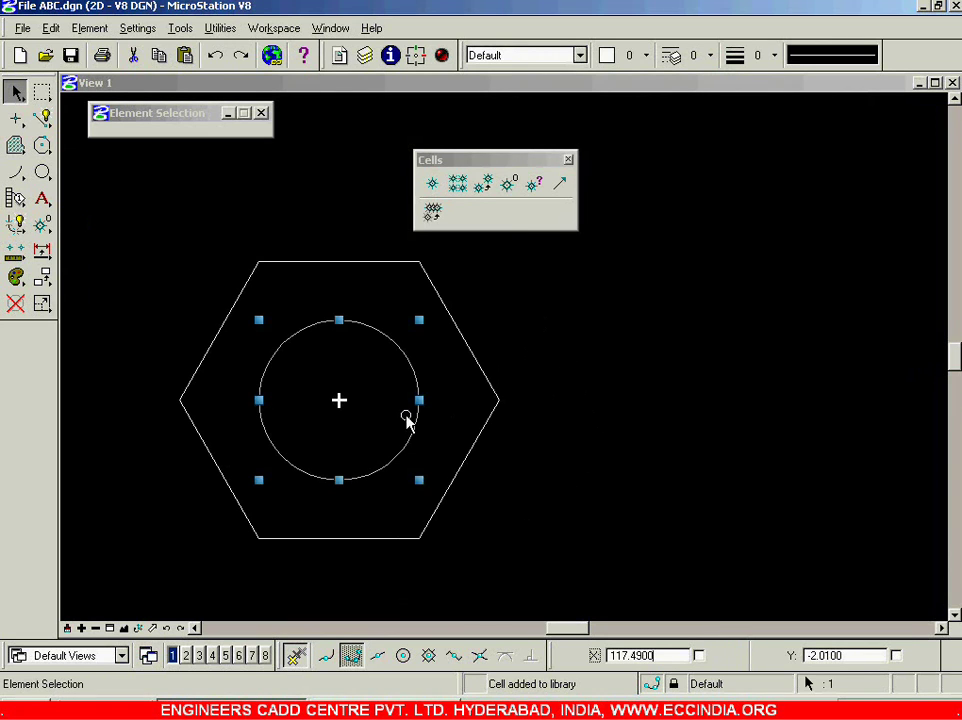
{"action": "left_click", "coordinate": [539, 391]}
{"action": "left_click", "coordinate": [339, 401]}
{"action": "key", "text": "Delete"}
{"action": "left_click", "coordinate": [480, 366]}
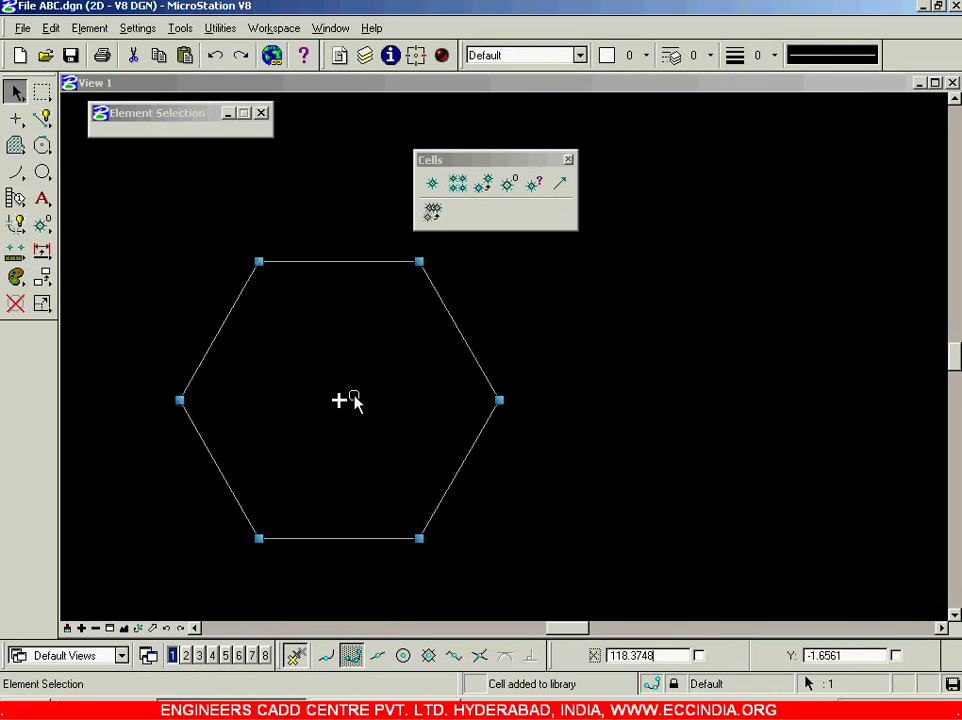
{"action": "key", "text": "Delete"}
{"action": "left_click_drag", "start_coordinate": [443, 323], "coordinate": [215, 515]}
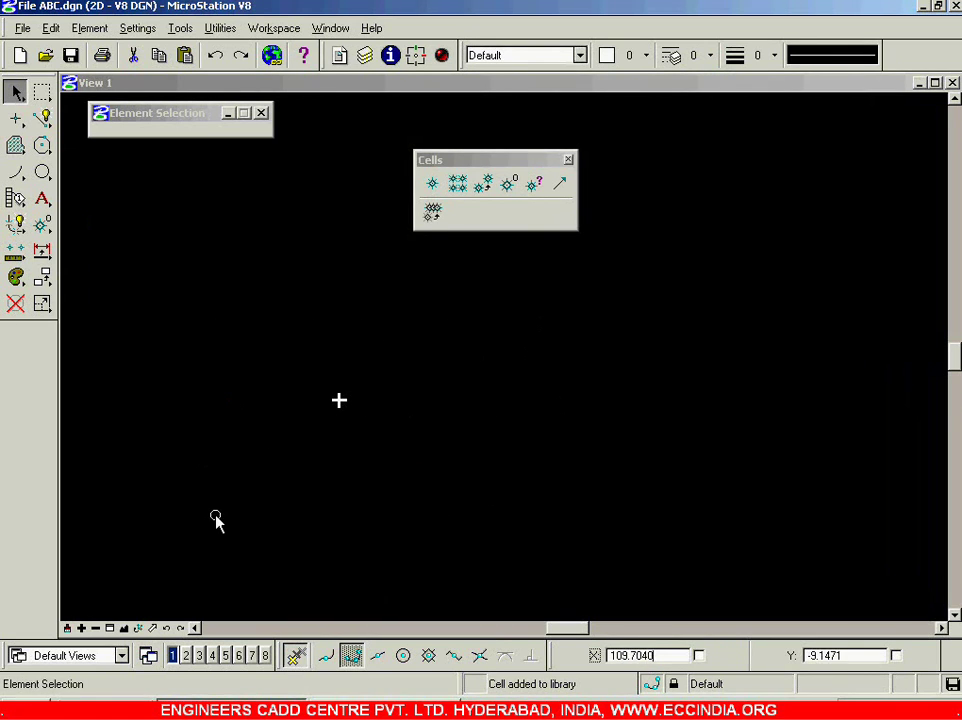
{"action": "left_click", "coordinate": [232, 511]}
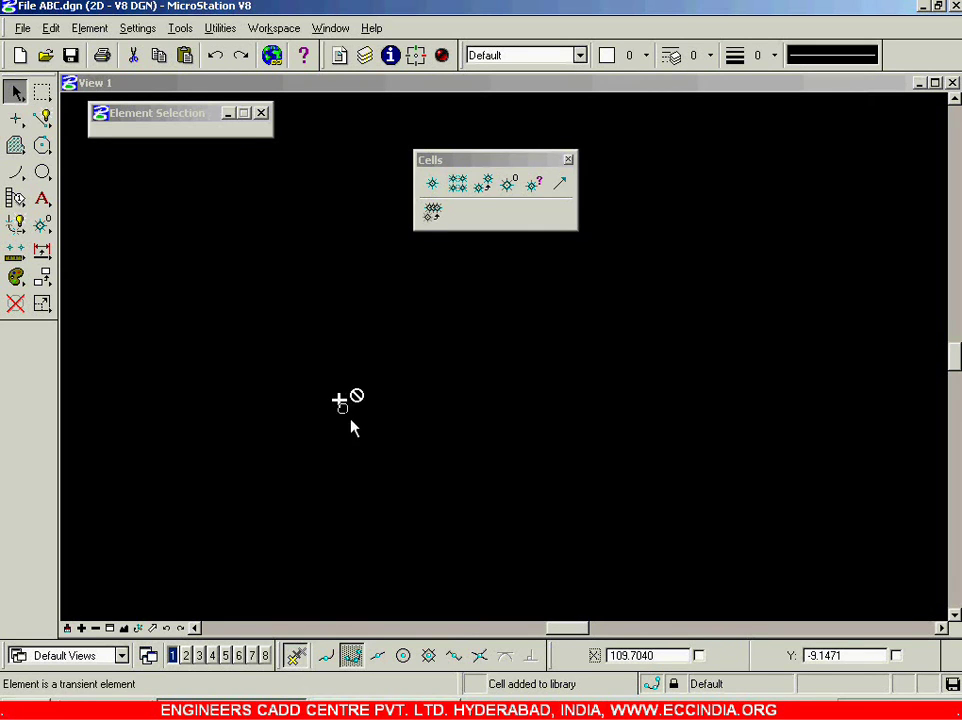
Step: Clear the leftover cell origin marker by starting Define Cell Origin and resetting it
{"action": "left_click", "coordinate": [512, 190]}
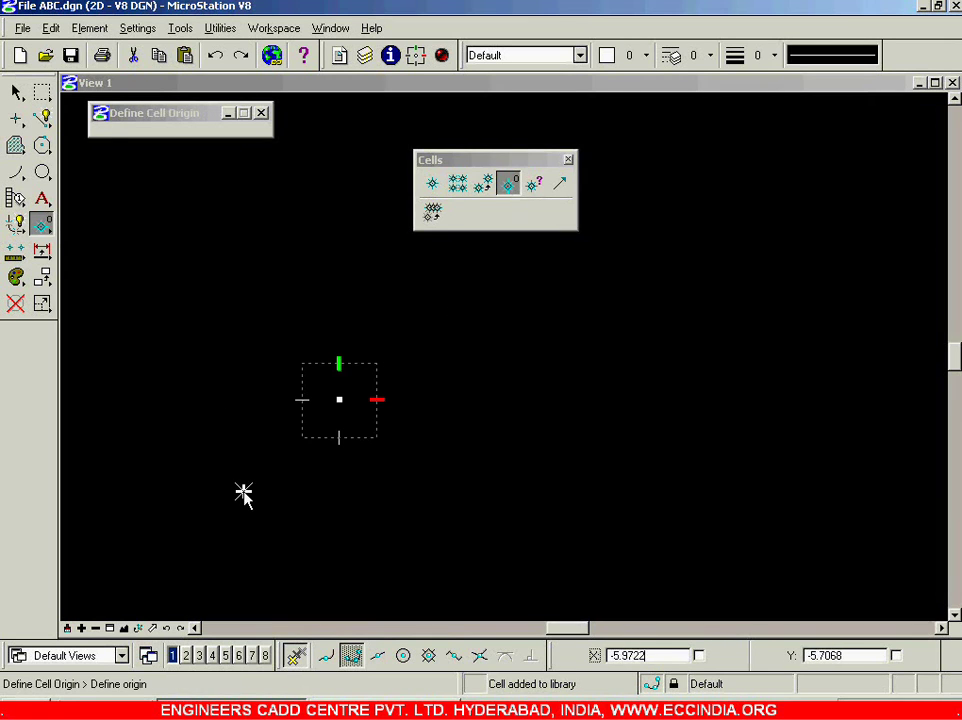
{"action": "right_click", "coordinate": [530, 337]}
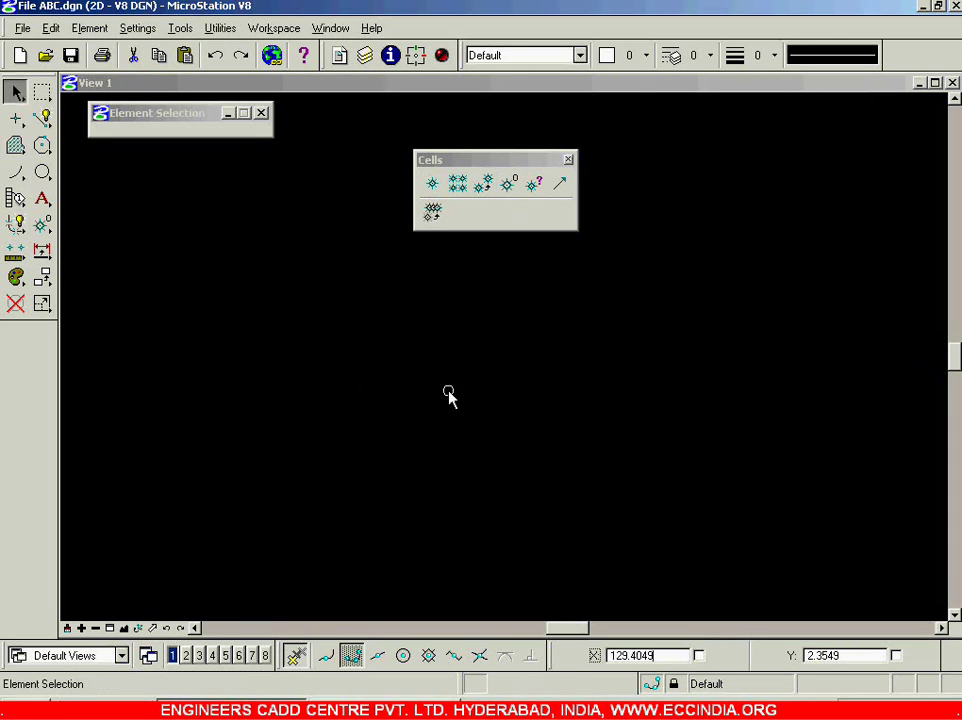
{"action": "left_click", "coordinate": [322, 387]}
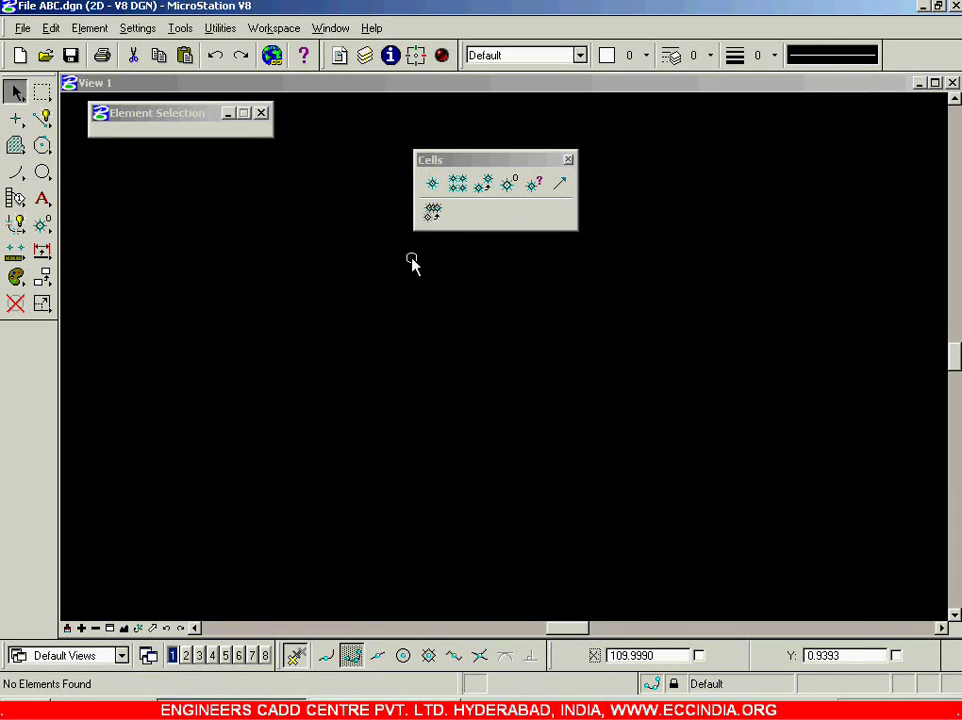
Step: Start Place Active Cell and set Nut from the Mechanical library as the active placement cell
{"action": "left_click", "coordinate": [432, 186]}
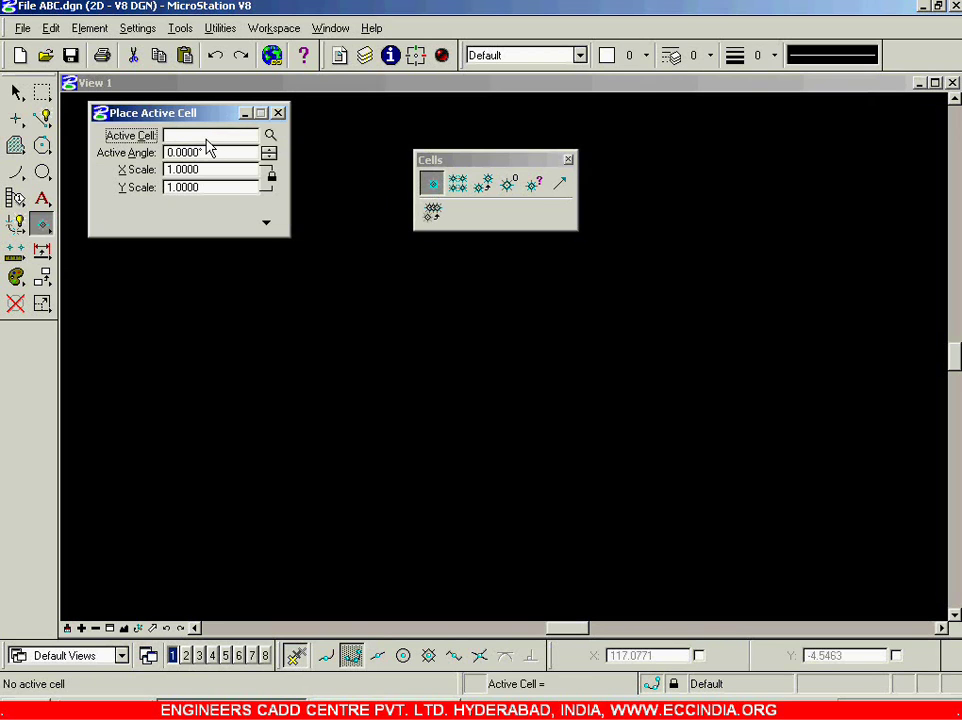
{"action": "left_click", "coordinate": [270, 138]}
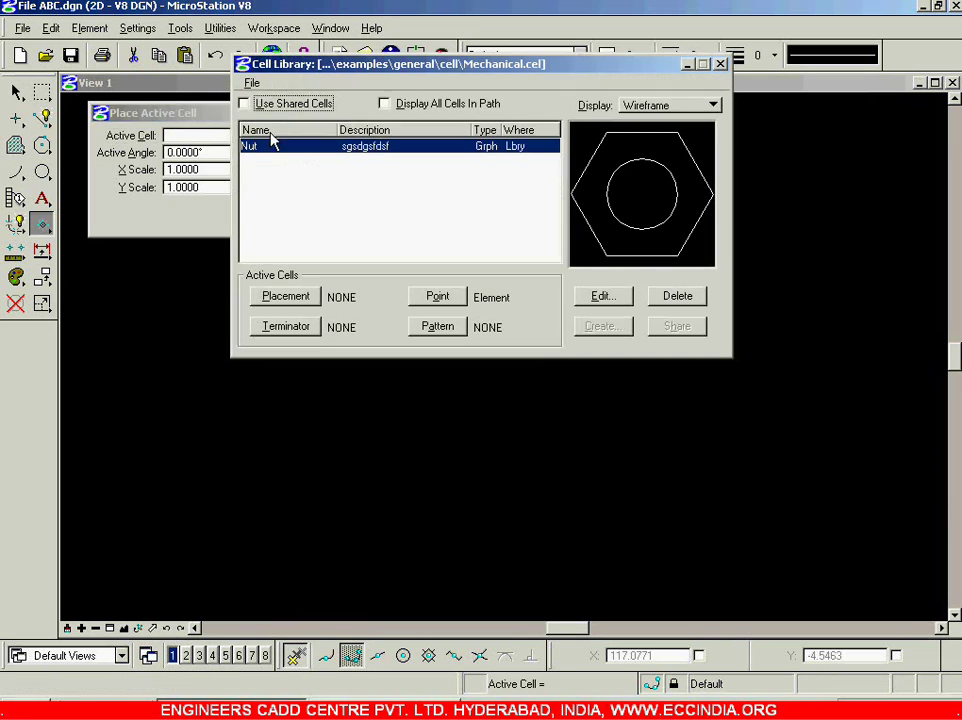
{"action": "left_click", "coordinate": [324, 150]}
{"action": "left_click", "coordinate": [293, 303]}
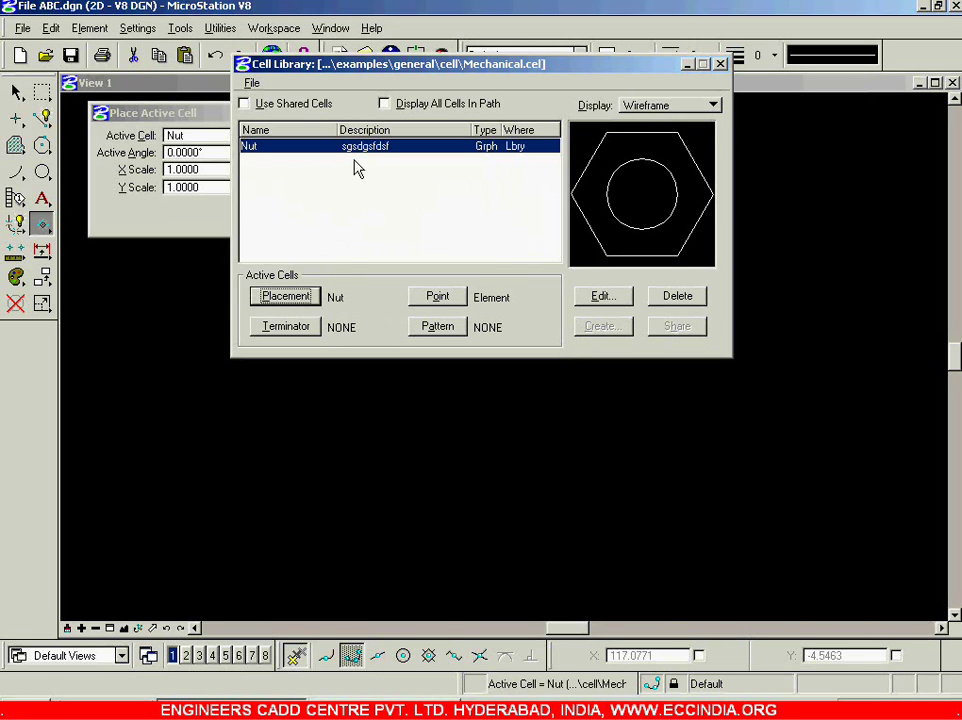
{"action": "left_click", "coordinate": [720, 64]}
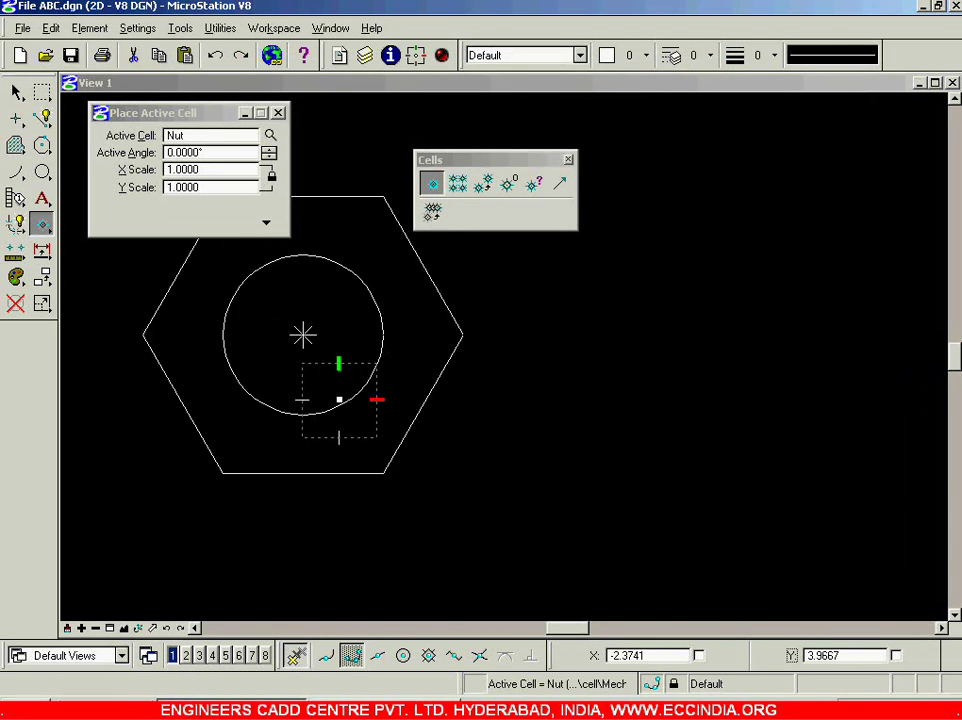
Step: Place ten copies of the Nut cell scattered across the drawing at 0° and scale 1, then end placement
{"action": "scroll", "coordinate": [389, 352], "scroll_direction": "down", "scroll_amount": 3}
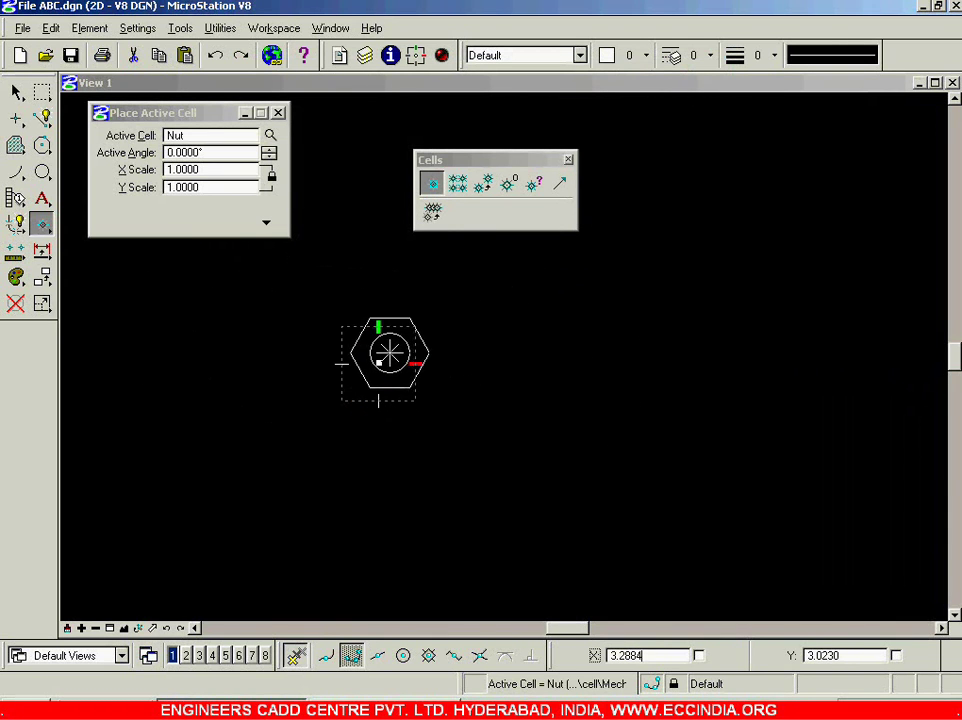
{"action": "left_click", "coordinate": [302, 414]}
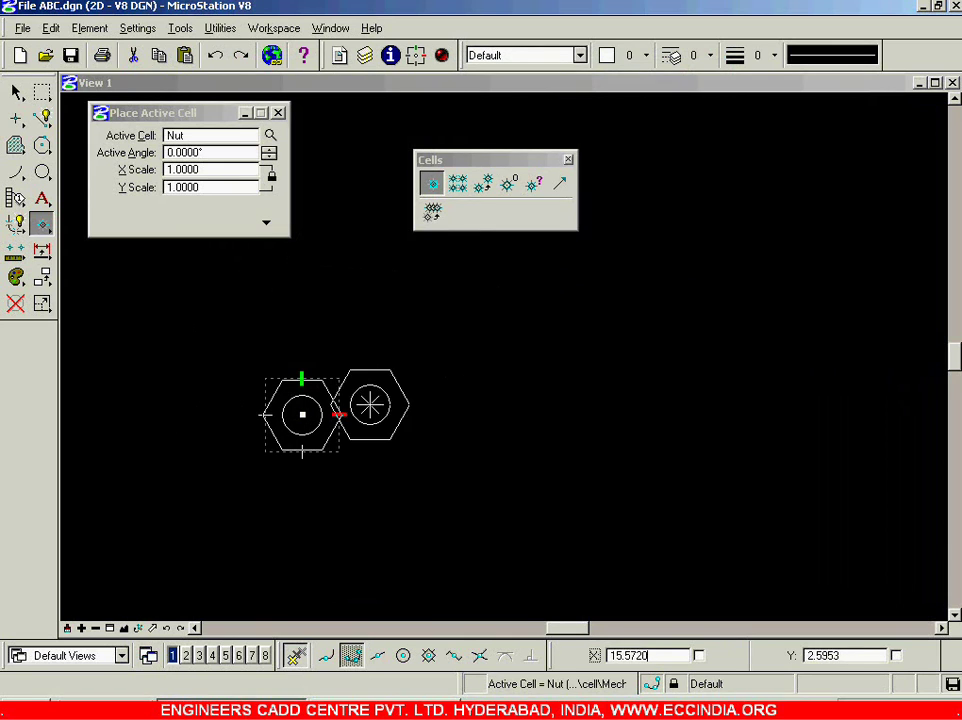
{"action": "left_click", "coordinate": [422, 414]}
{"action": "left_click", "coordinate": [537, 296]}
{"action": "left_click", "coordinate": [650, 428]}
{"action": "left_click", "coordinate": [771, 304]}
{"action": "left_click", "coordinate": [814, 450]}
{"action": "left_click", "coordinate": [337, 527]}
{"action": "left_click", "coordinate": [135, 469]}
{"action": "left_click", "coordinate": [303, 307]}
{"action": "left_click", "coordinate": [753, 190]}
{"action": "key", "text": "Escape"}
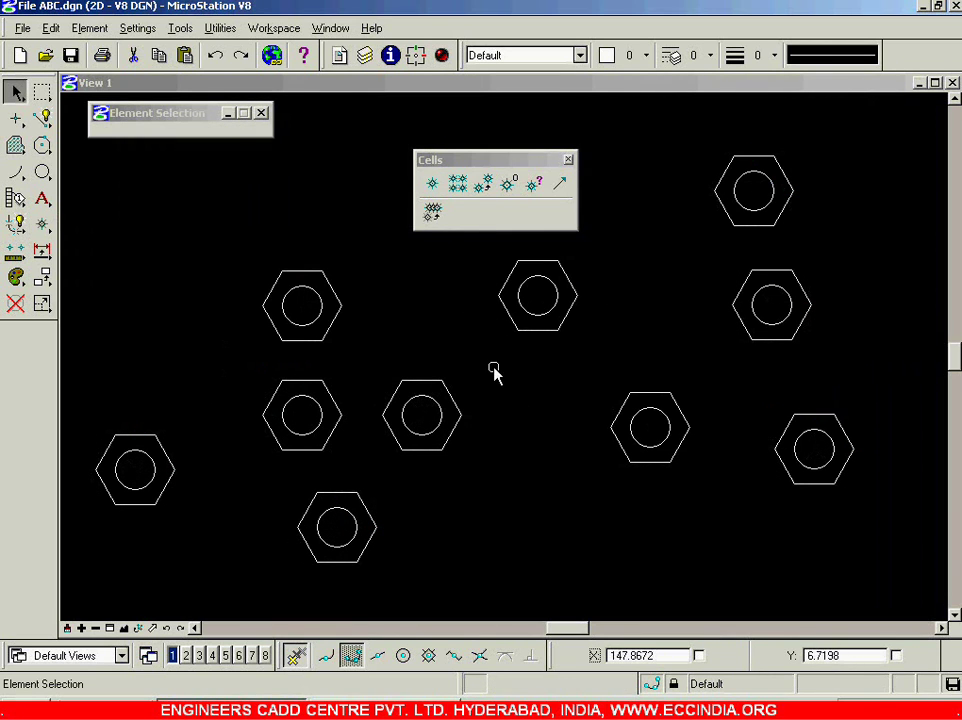
Step: Set the active angle to 30° and place one Nut cell in the empty space below the other nuts
{"action": "scroll", "coordinate": [410, 275], "scroll_direction": "down", "scroll_amount": 3}
{"action": "scroll", "coordinate": [292, 292], "scroll_direction": "up", "scroll_amount": 6}
{"action": "scroll", "coordinate": [302, 298], "scroll_direction": "down", "scroll_amount": 6}
{"action": "scroll", "coordinate": [446, 329], "scroll_direction": "up", "scroll_amount": 2}
{"action": "left_click", "coordinate": [436, 185]}
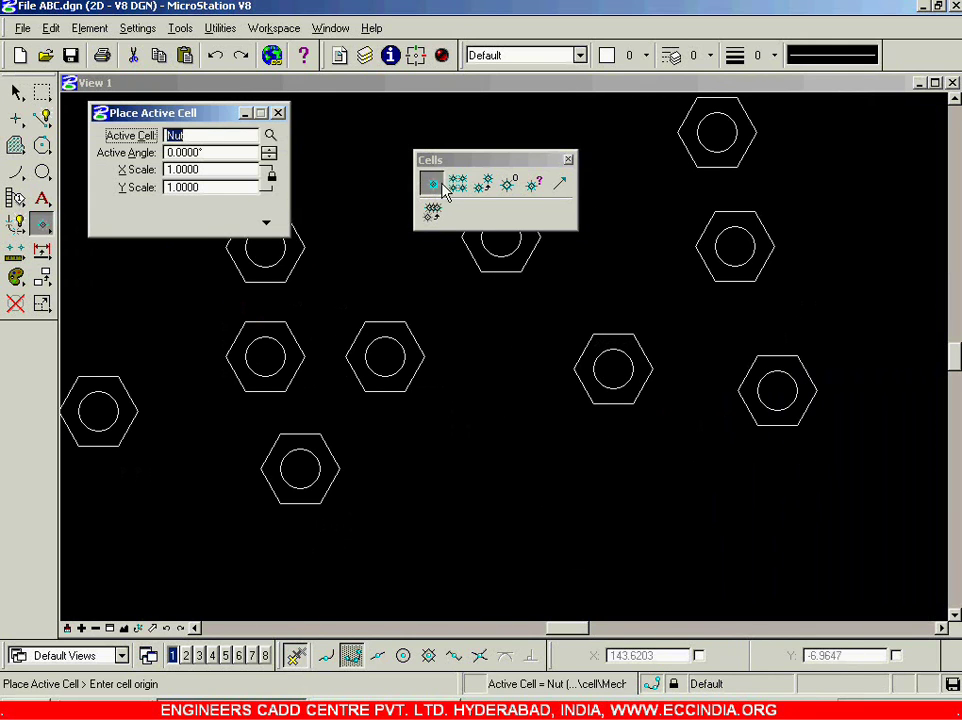
{"action": "left_click_drag", "start_coordinate": [230, 114], "coordinate": [258, 114]}
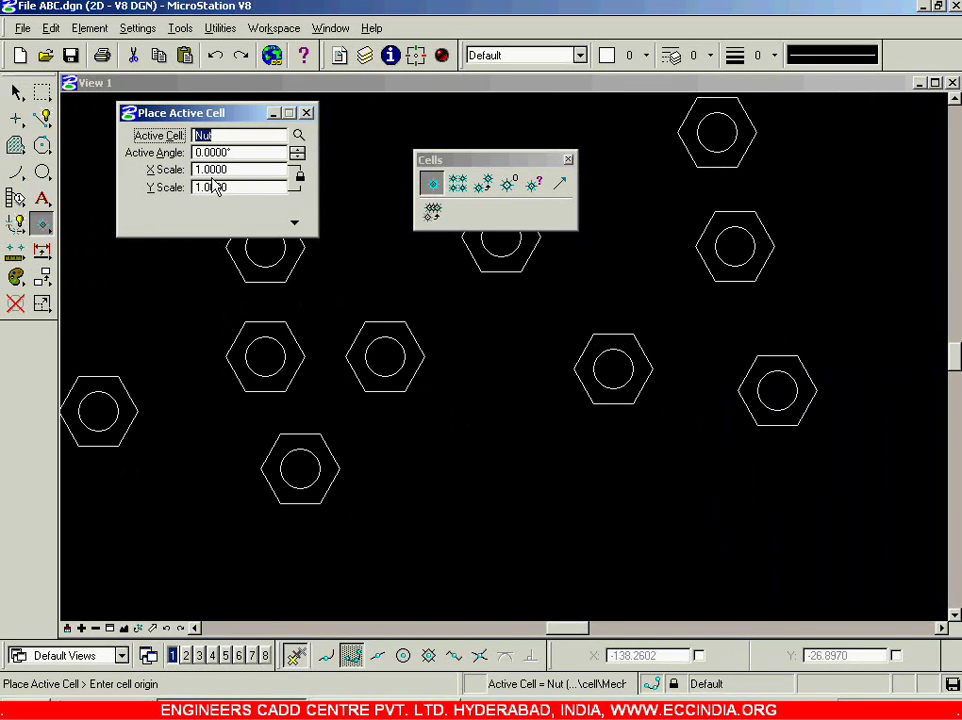
{"action": "left_click", "coordinate": [240, 153]}
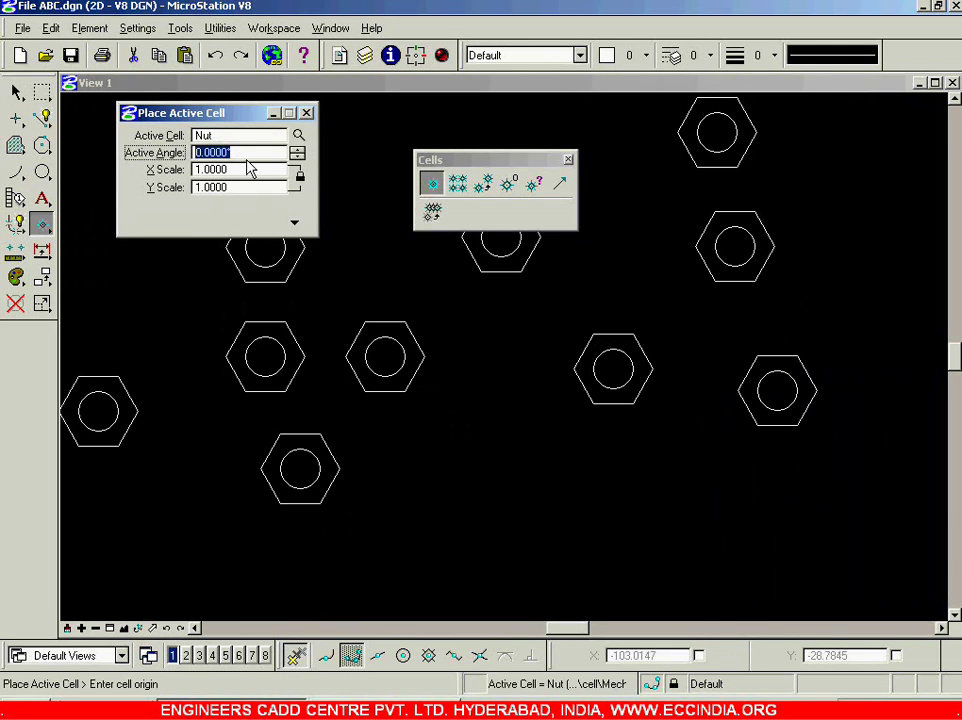
{"action": "type", "text": "30"}
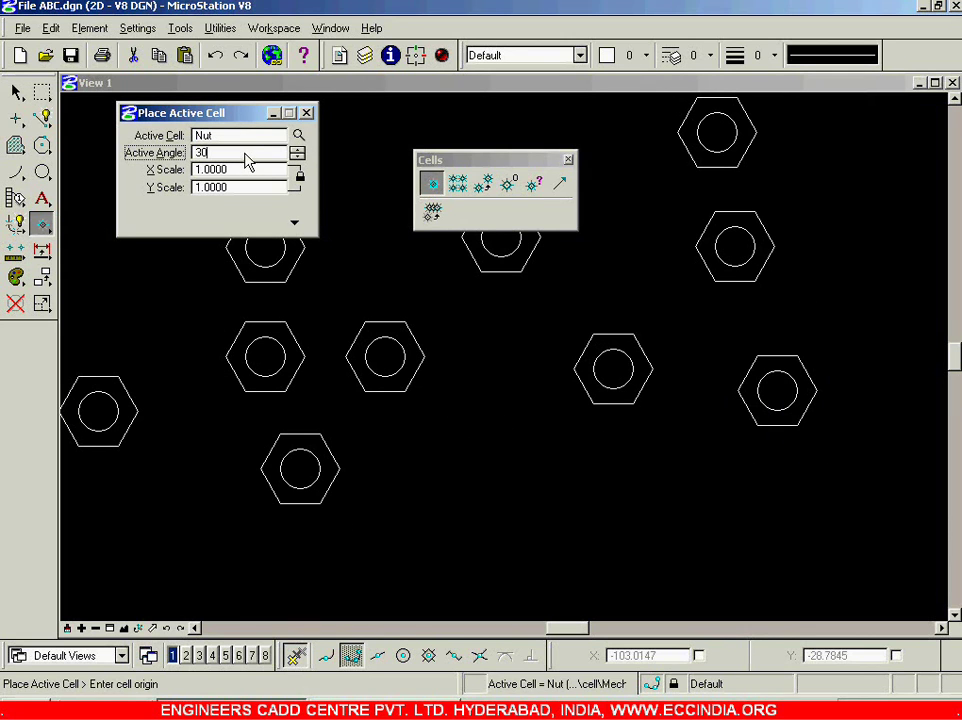
{"action": "key", "text": "Tab"}
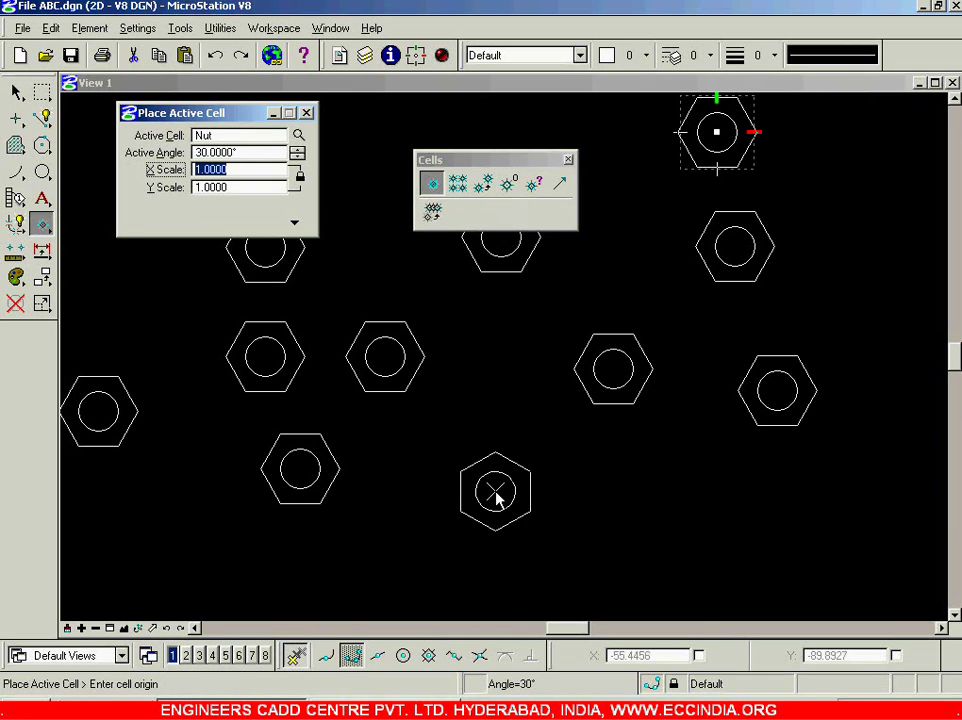
{"action": "left_click", "coordinate": [495, 491]}
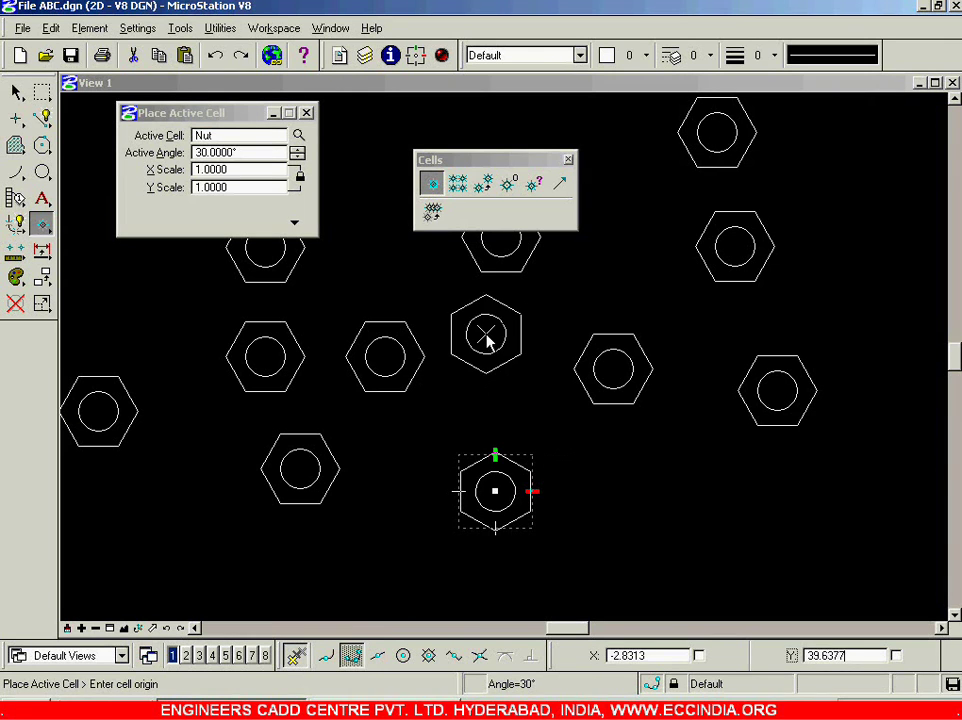
Step: Set the active angle to 60°, place another Nut cell directly above the 30° one, and end placement
{"action": "double_click", "coordinate": [253, 157]}
{"action": "type", "text": "60"}
{"action": "key", "text": "Tab"}
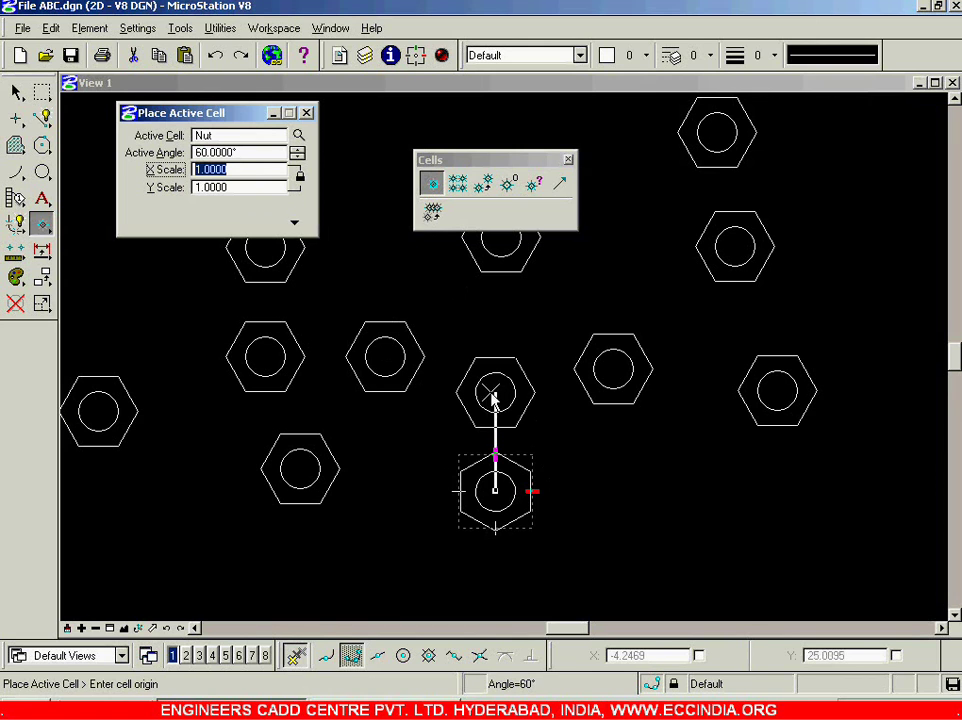
{"action": "left_click", "coordinate": [495, 391]}
{"action": "key", "text": "Escape"}
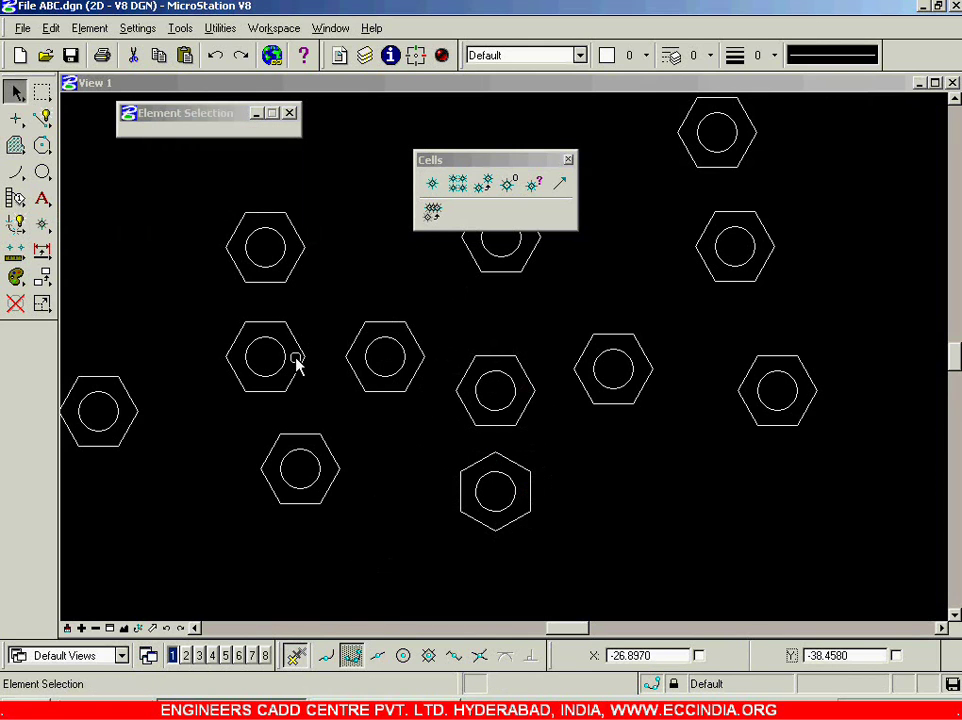
Step: Restart Place Active Cell with the Nut cell and set the active angle to 0°
{"action": "left_click", "coordinate": [431, 183]}
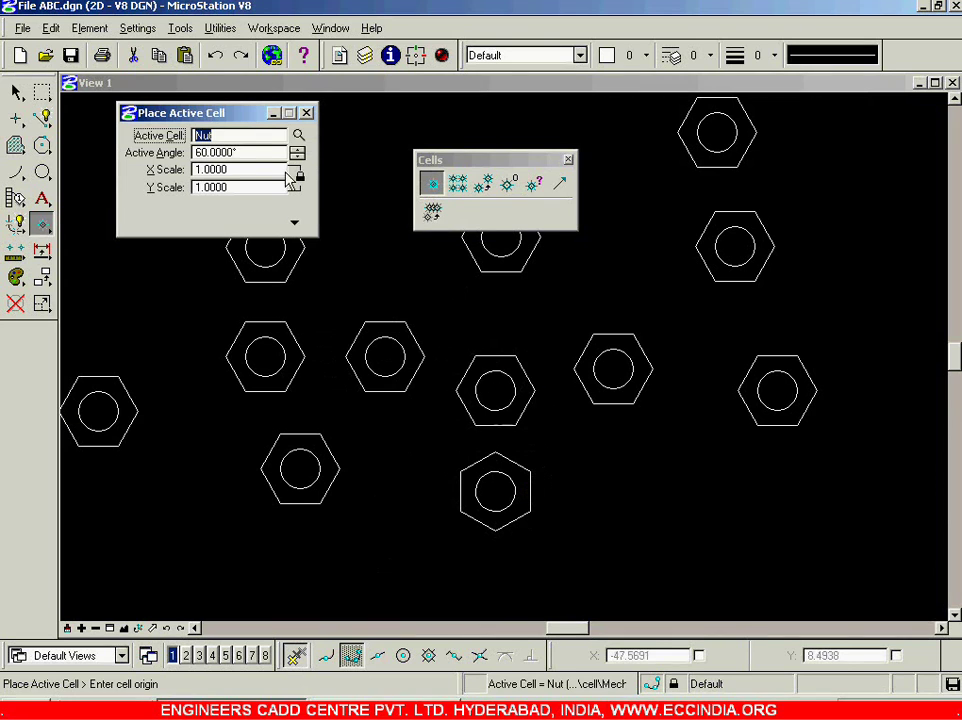
{"action": "left_click", "coordinate": [255, 154]}
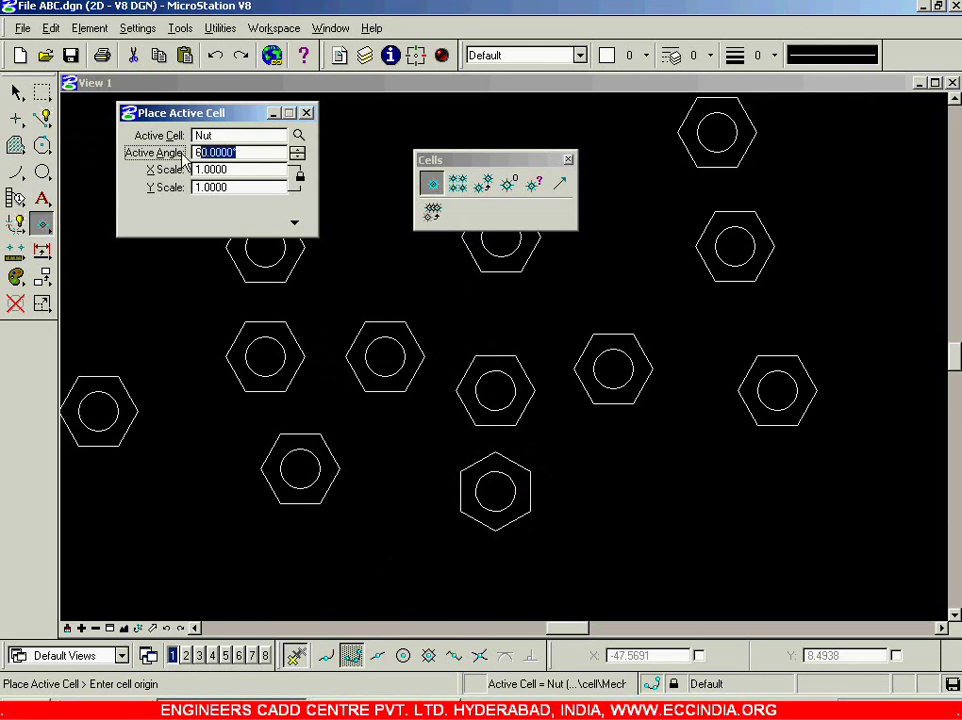
{"action": "type", "text": "0"}
{"action": "key", "text": "Tab"}
{"action": "left_click", "coordinate": [495, 390]}
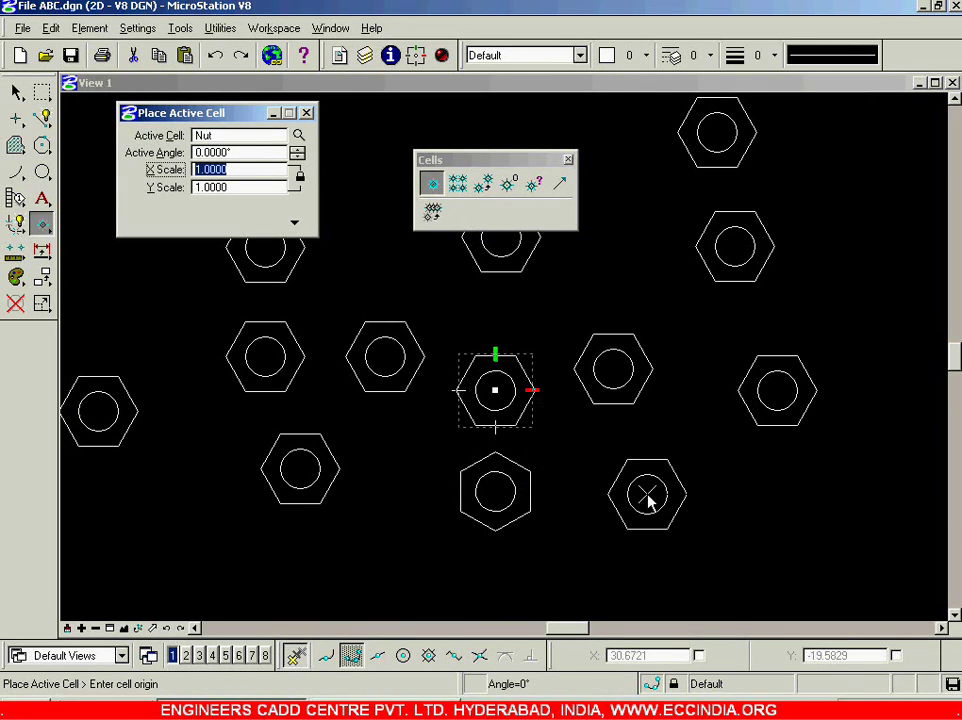
Step: Set the X and Y scale to 3 and place one enlarged Nut cell in the empty space above and right of the small nuts
{"action": "scroll", "coordinate": [307, 358], "scroll_direction": "down", "scroll_amount": 3}
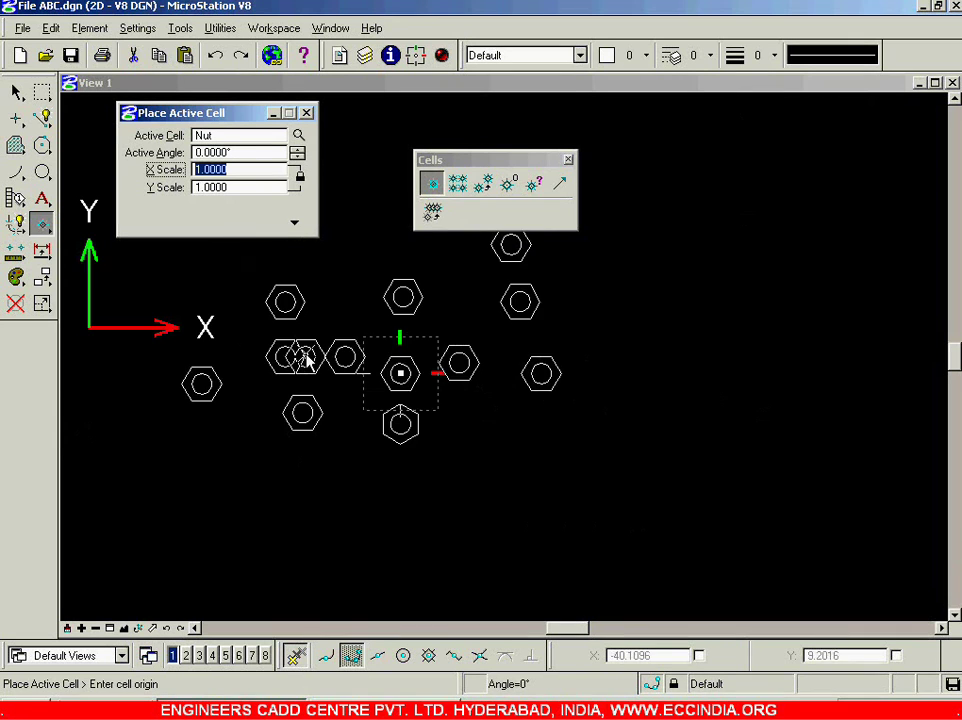
{"action": "scroll", "coordinate": [373, 291], "scroll_direction": "up", "scroll_amount": 2}
{"action": "scroll", "coordinate": [373, 291], "scroll_direction": "up", "scroll_amount": 2}
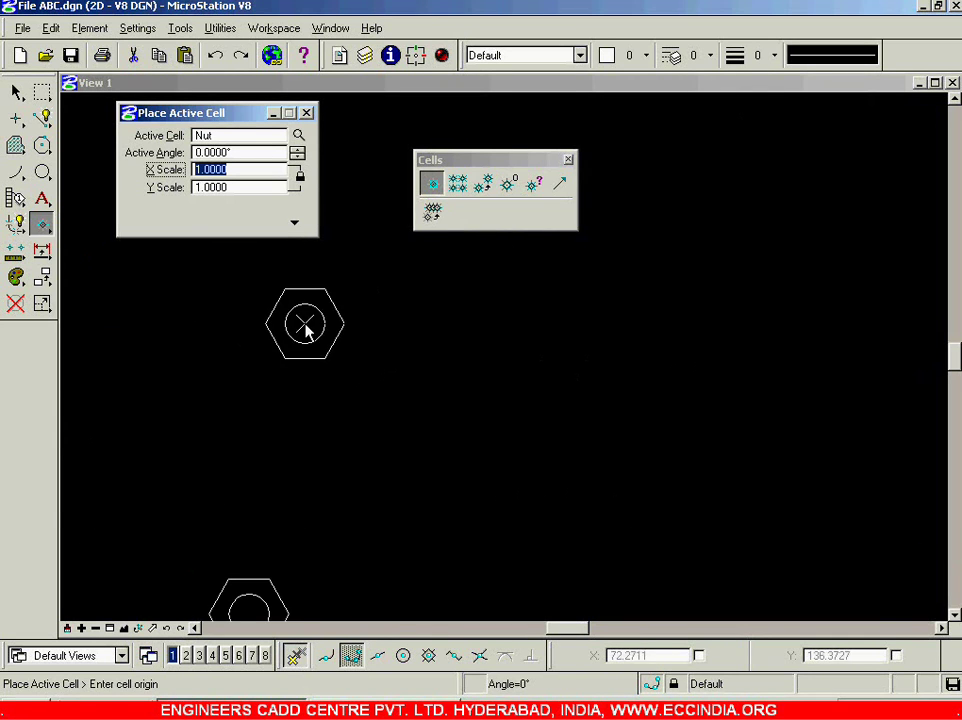
{"action": "scroll", "coordinate": [464, 326], "scroll_direction": "up", "scroll_amount": 2}
{"action": "scroll", "coordinate": [468, 330], "scroll_direction": "down", "scroll_amount": 4}
{"action": "scroll", "coordinate": [436, 480], "scroll_direction": "up", "scroll_amount": 2}
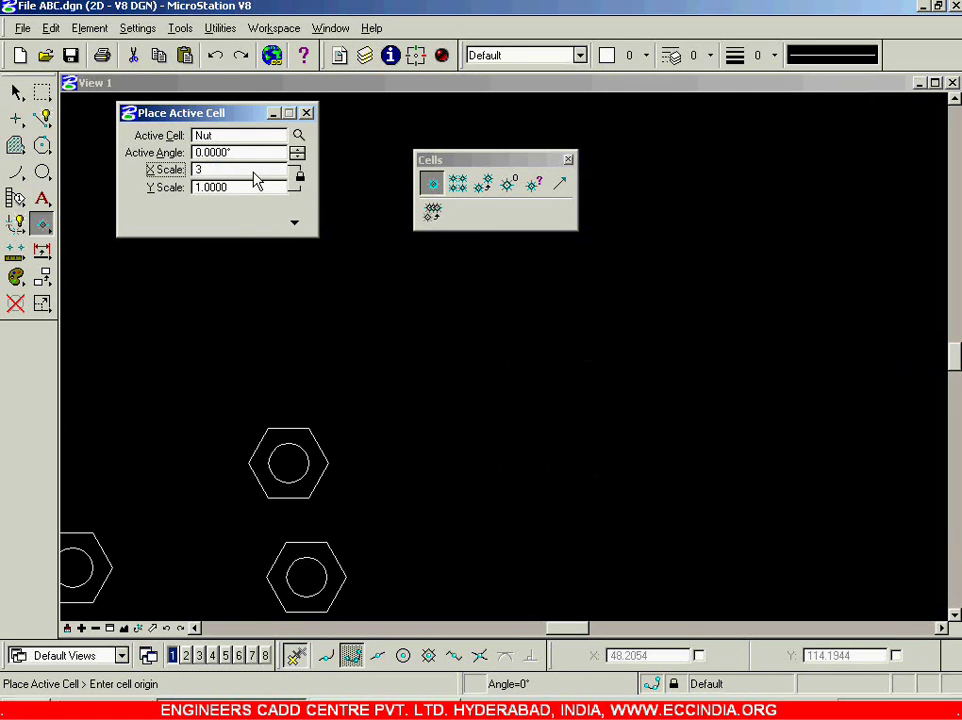
{"action": "key", "text": "Tab"}
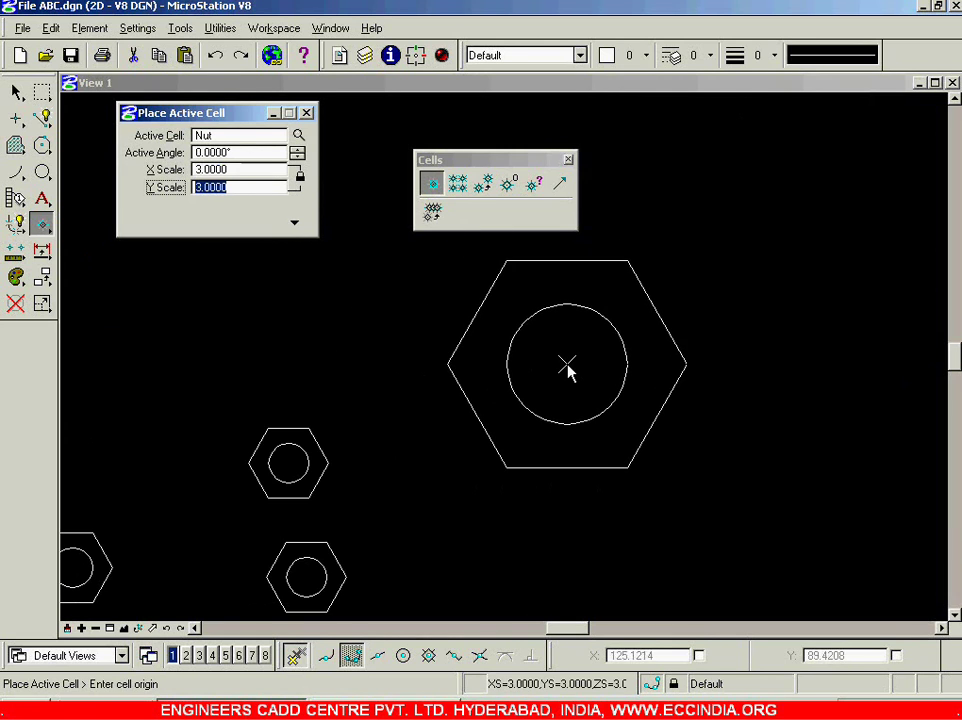
{"action": "left_click", "coordinate": [565, 365]}
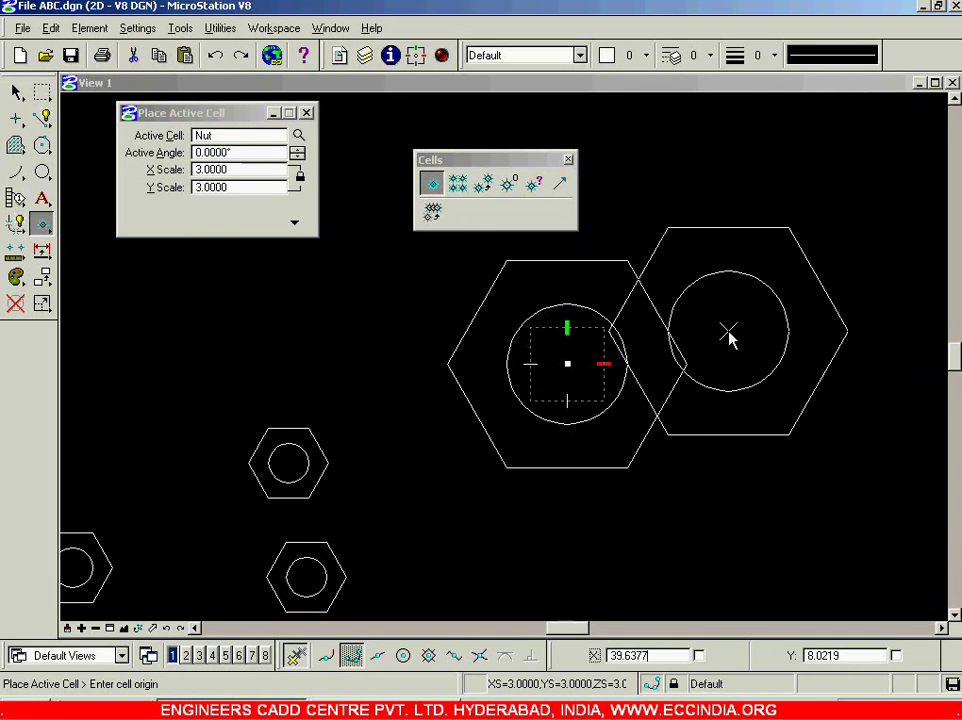
Step: Place four more Nut cells at scale 3 in a loose row above the small nuts, then end placement
{"action": "scroll", "coordinate": [633, 350], "scroll_direction": "down", "scroll_amount": 2}
{"action": "scroll", "coordinate": [571, 337], "scroll_direction": "up", "scroll_amount": 3}
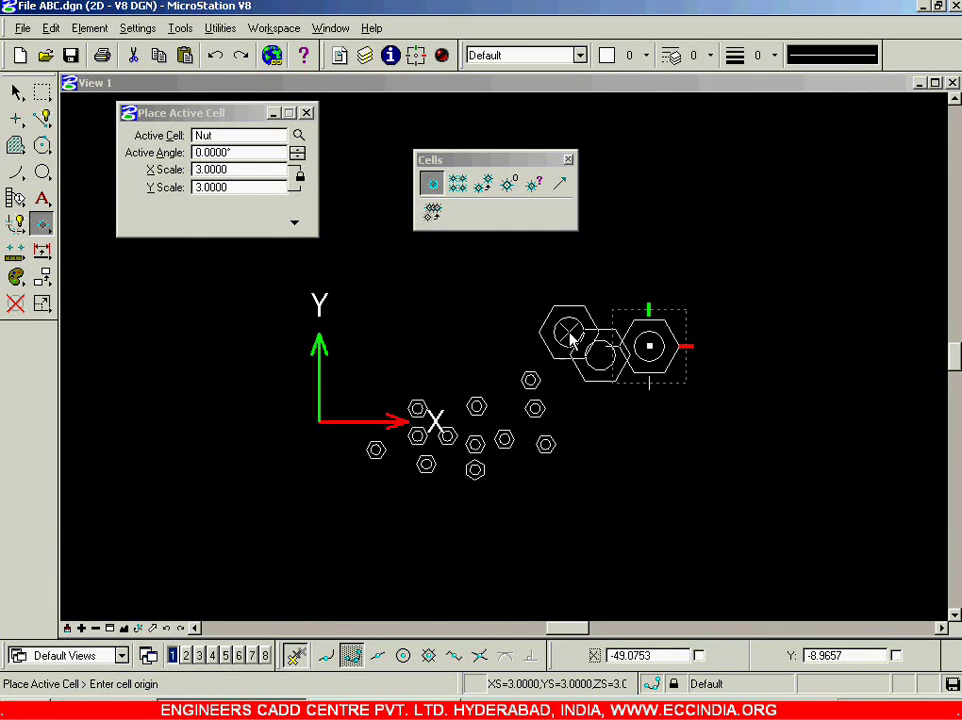
{"action": "scroll", "coordinate": [511, 326], "scroll_direction": "down", "scroll_amount": 2}
{"action": "left_click", "coordinate": [369, 352]}
{"action": "left_click", "coordinate": [271, 355]}
{"action": "key", "text": "Escape"}
Step: Start Place Active Cell again for the Nut cell and shift its settings window slightly aside
{"action": "left_click", "coordinate": [432, 183]}
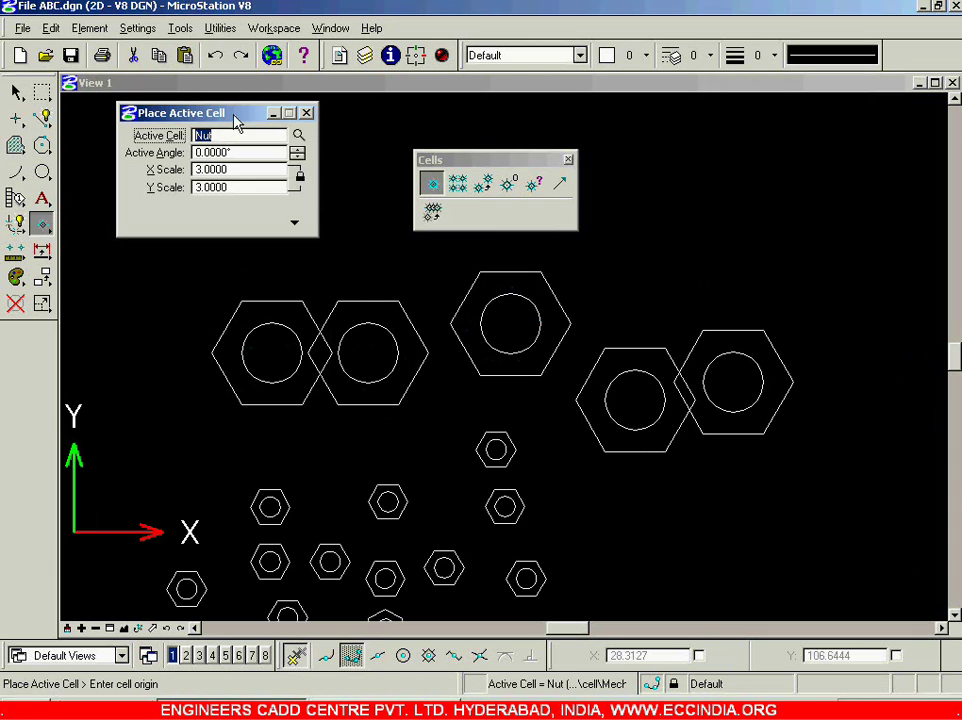
{"action": "left_click_drag", "start_coordinate": [236, 120], "coordinate": [219, 118]}
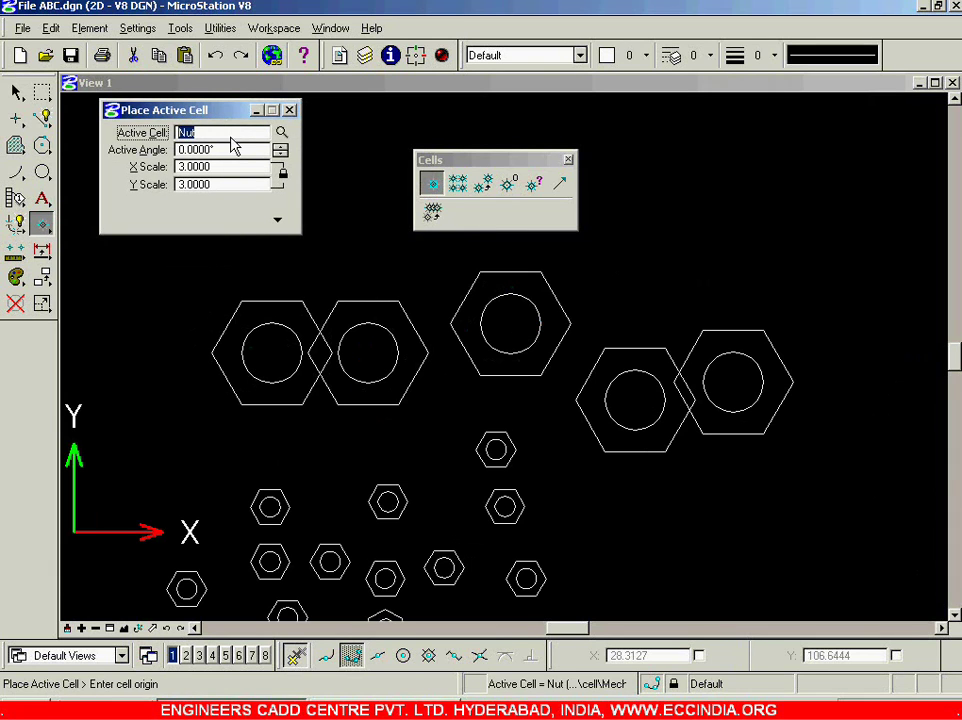